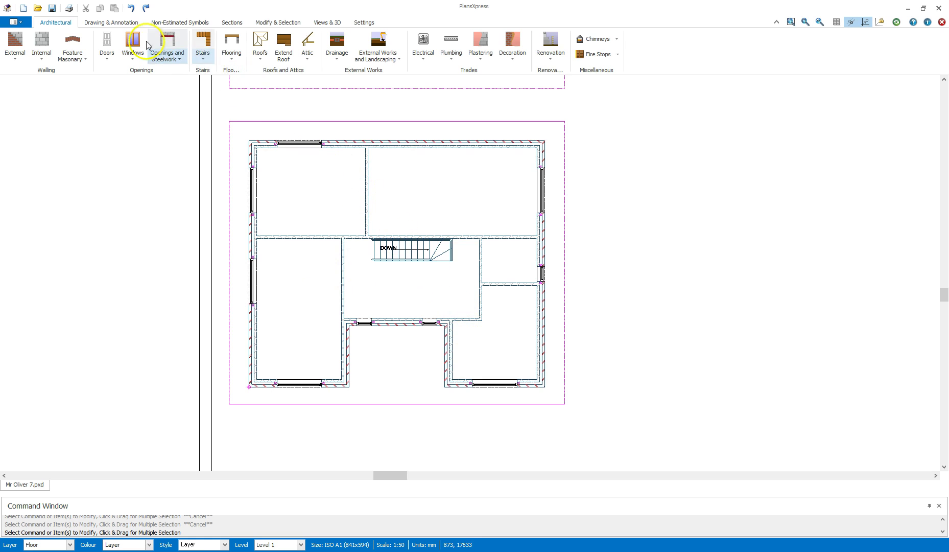
Draw a vertical construction line through the landing and a horizontal one at the stair's end
{"action": "left_click", "coordinate": [114, 23]}
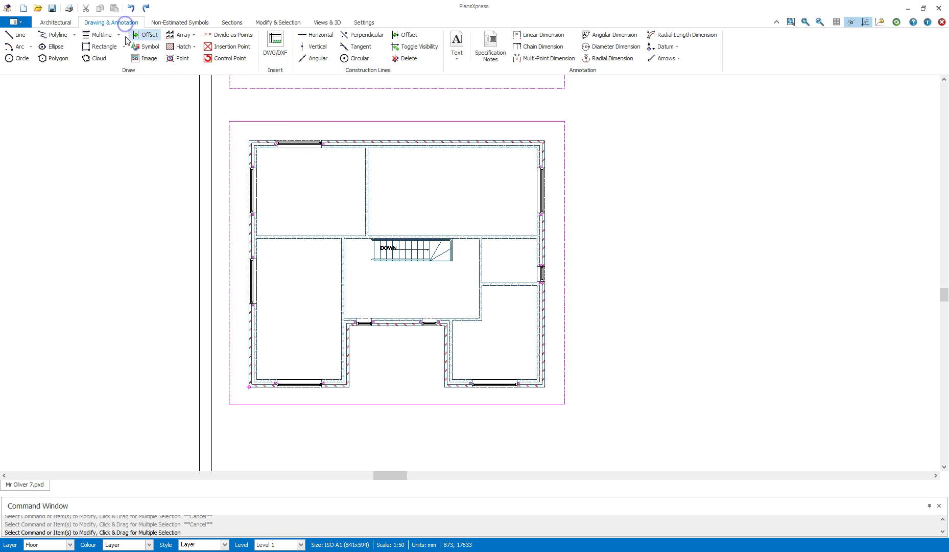
{"action": "left_click", "coordinate": [310, 50]}
{"action": "scroll", "coordinate": [374, 281], "scroll_direction": "up", "scroll_amount": 4}
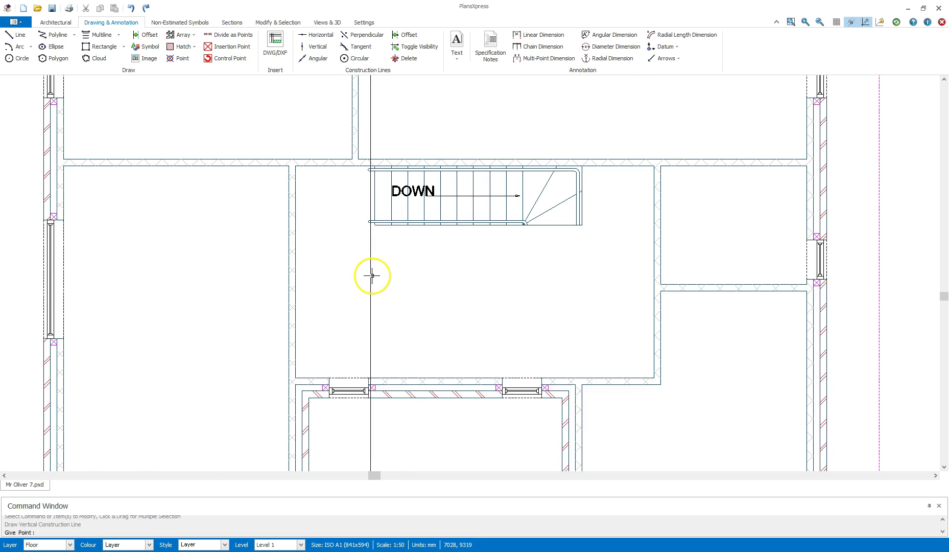
{"action": "left_click", "coordinate": [375, 196]}
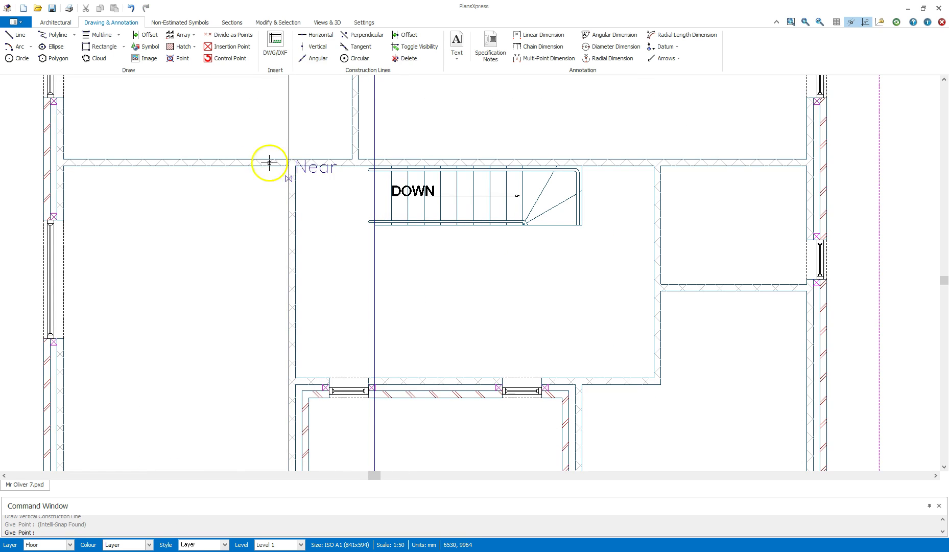
{"action": "left_click", "coordinate": [309, 37]}
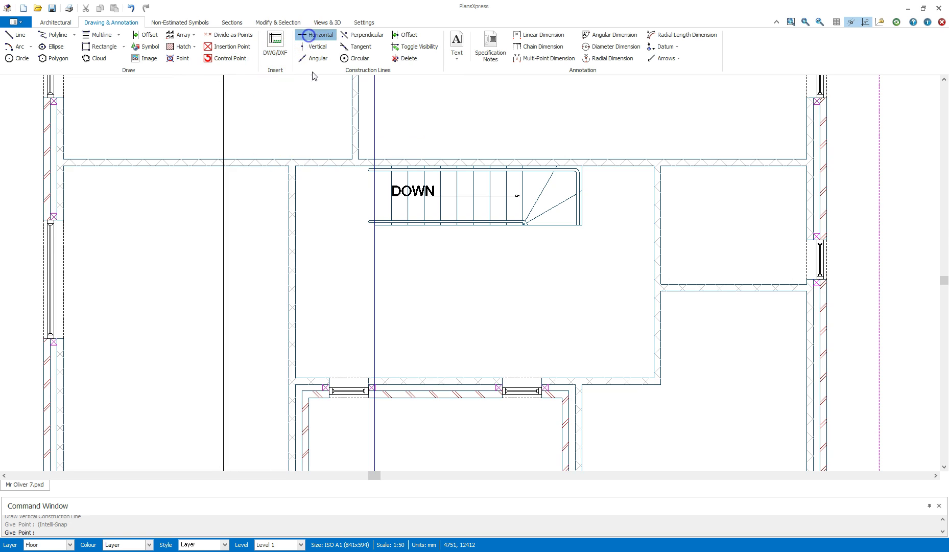
{"action": "left_click", "coordinate": [484, 228]}
{"action": "scroll", "coordinate": [488, 250], "scroll_direction": "down", "scroll_amount": 2}
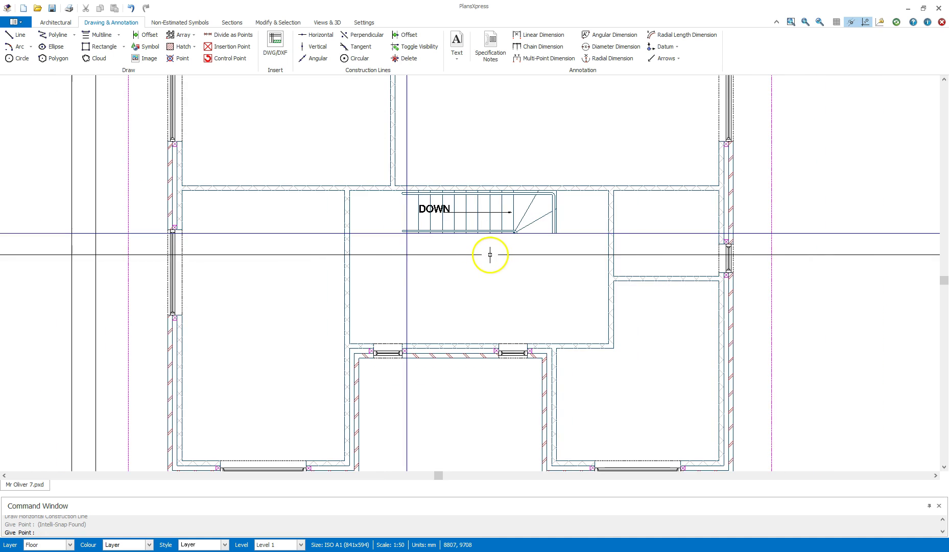
{"action": "scroll", "coordinate": [514, 269], "scroll_direction": "down", "scroll_amount": 2}
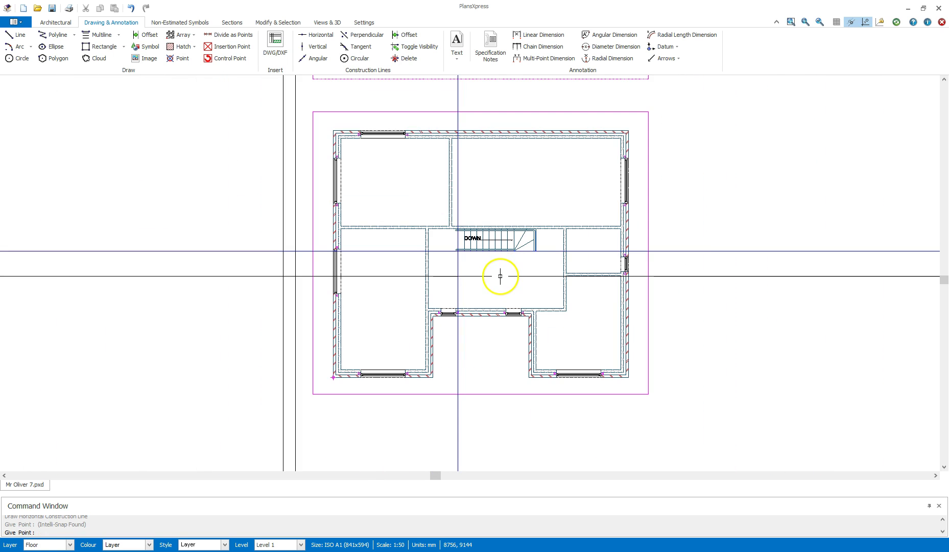
{"action": "key", "text": "Escape"}
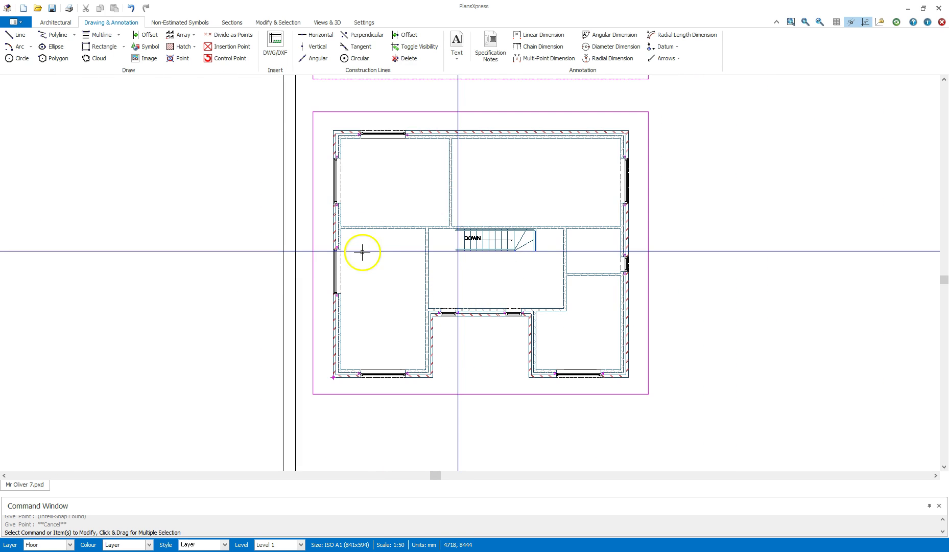
Choose Architectural > Flooring > Suspended Floor > Suspended insulated timber floor
{"action": "left_click", "coordinate": [64, 24]}
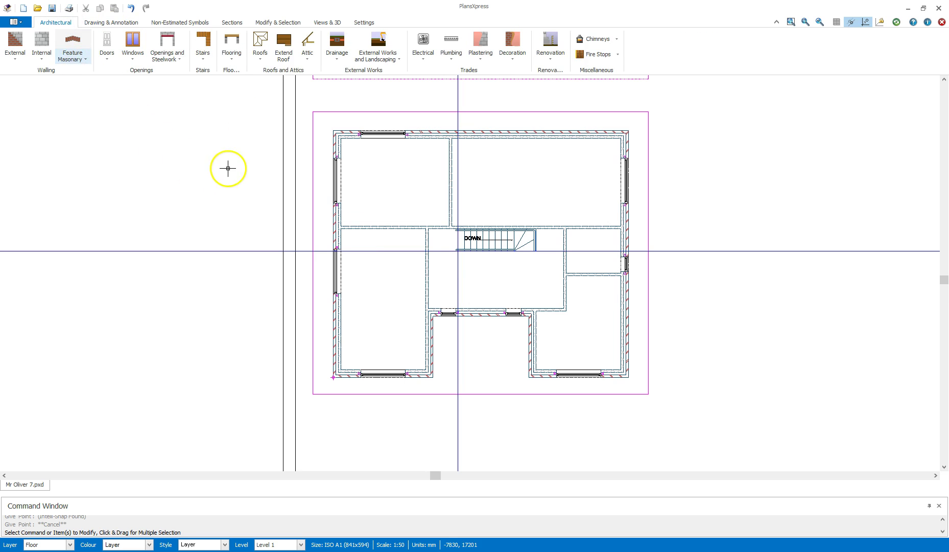
{"action": "left_click", "coordinate": [235, 56]}
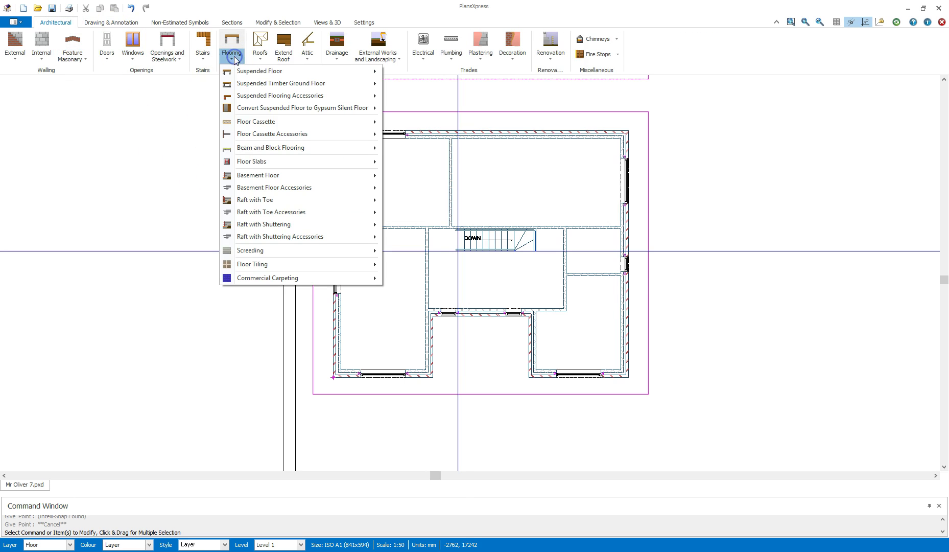
{"action": "mouse_move", "coordinate": [279, 75]}
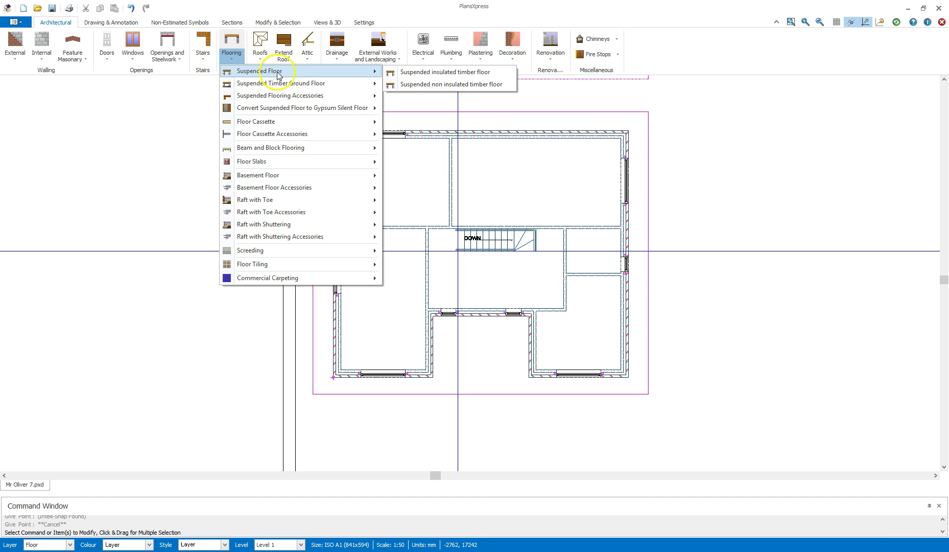
{"action": "left_click", "coordinate": [422, 75]}
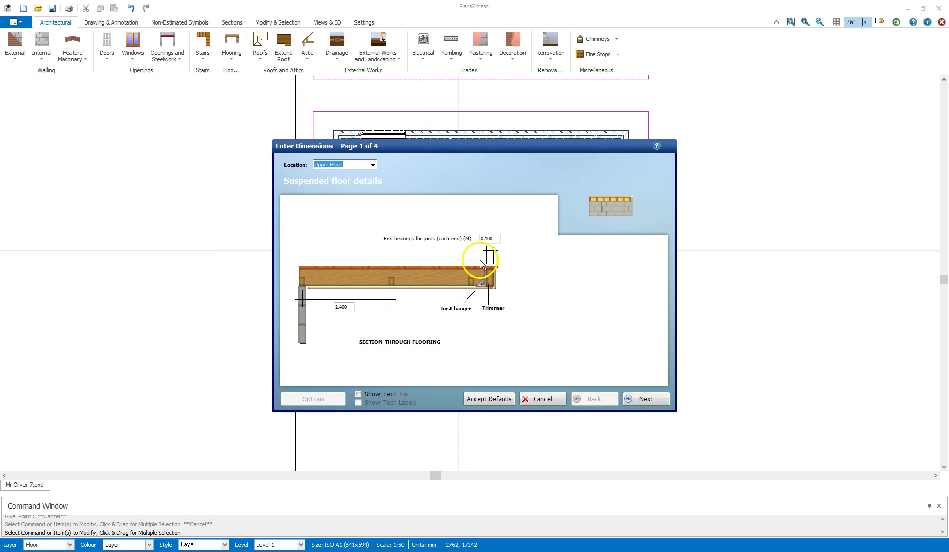
Keep the default joist, 0.100 end-bearing and plastering values through all dialog pages and finish
{"action": "left_click", "coordinate": [496, 238]}
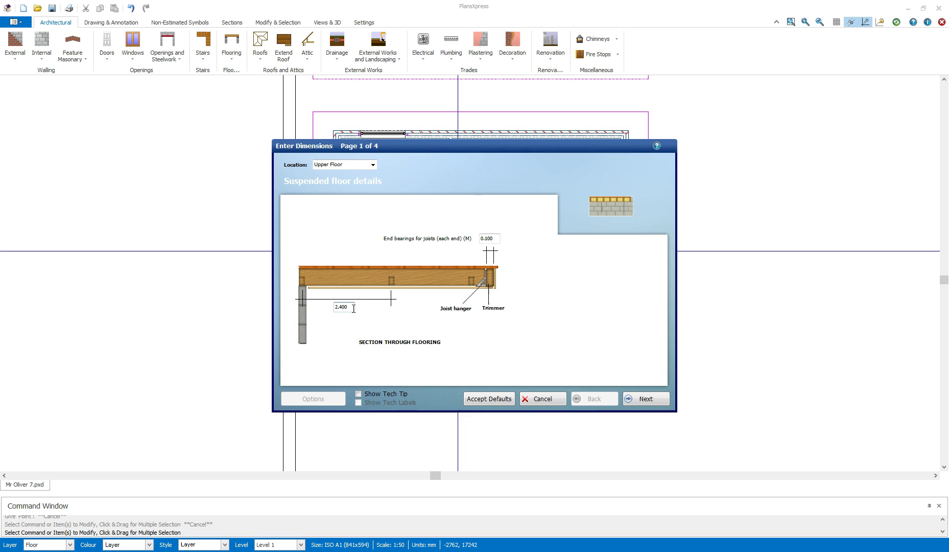
{"action": "left_click", "coordinate": [388, 290]}
{"action": "left_click", "coordinate": [419, 329]}
{"action": "left_click", "coordinate": [647, 398]}
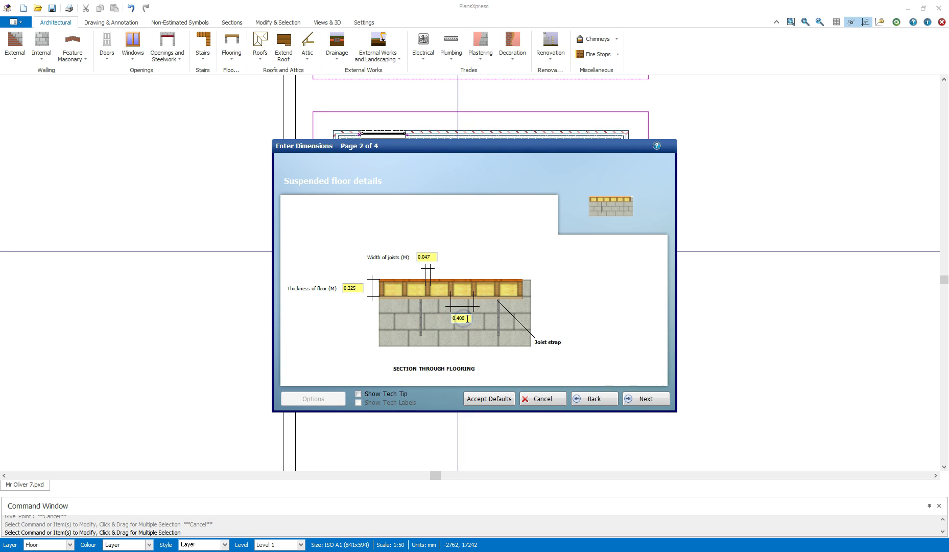
{"action": "left_click", "coordinate": [648, 398]}
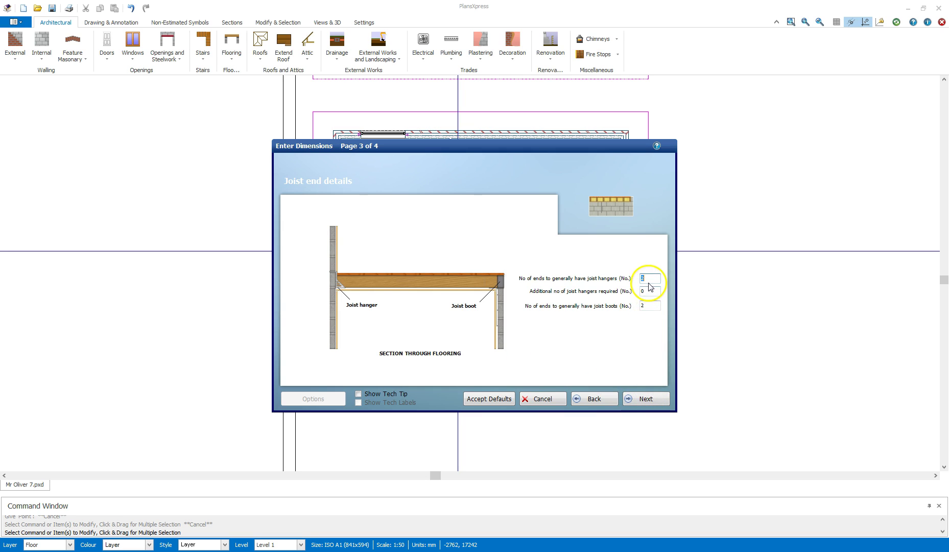
{"action": "left_click", "coordinate": [648, 398]}
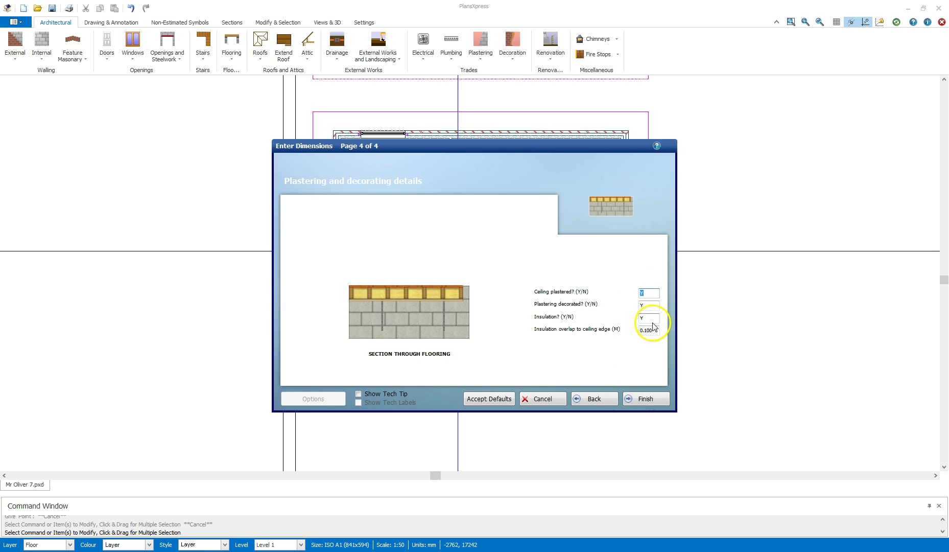
{"action": "left_click", "coordinate": [647, 398]}
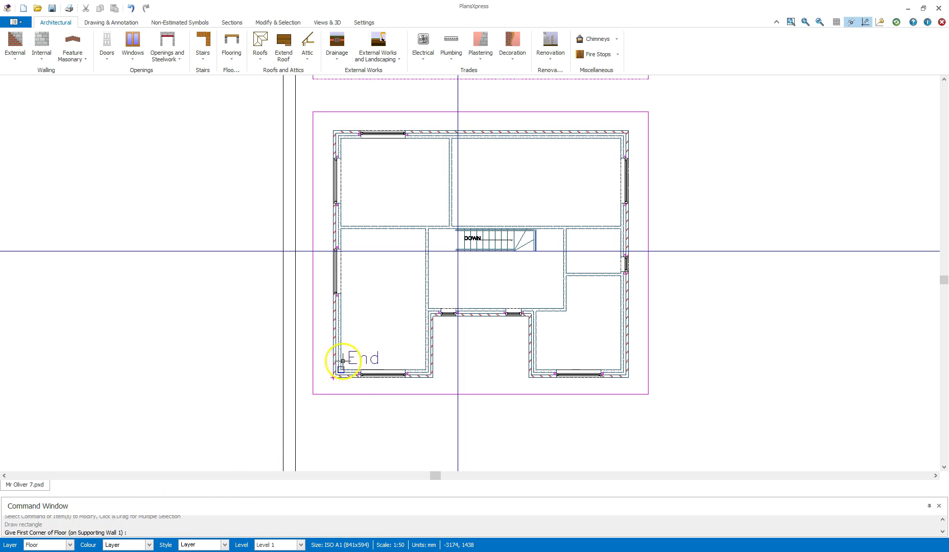
Fill the lower-left room with joists from its bottom-left to top-left corner, length to the landing wall, declining sealant
{"action": "scroll", "coordinate": [372, 352], "scroll_direction": "up", "scroll_amount": 4}
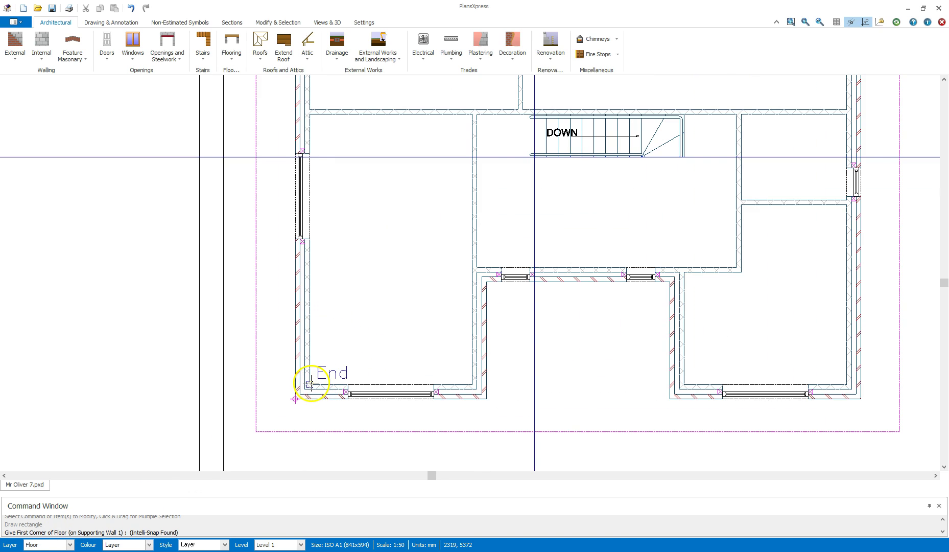
{"action": "left_click", "coordinate": [311, 383]}
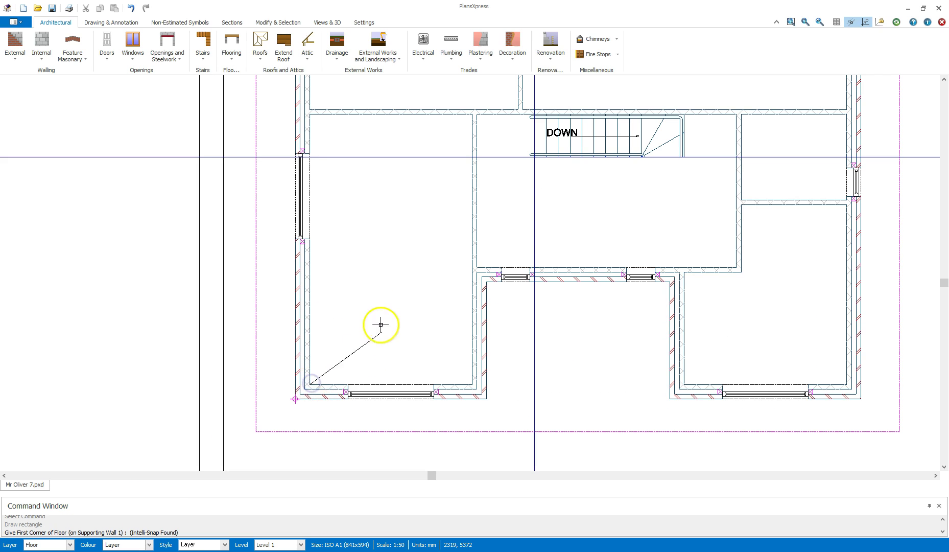
{"action": "left_click", "coordinate": [312, 116]}
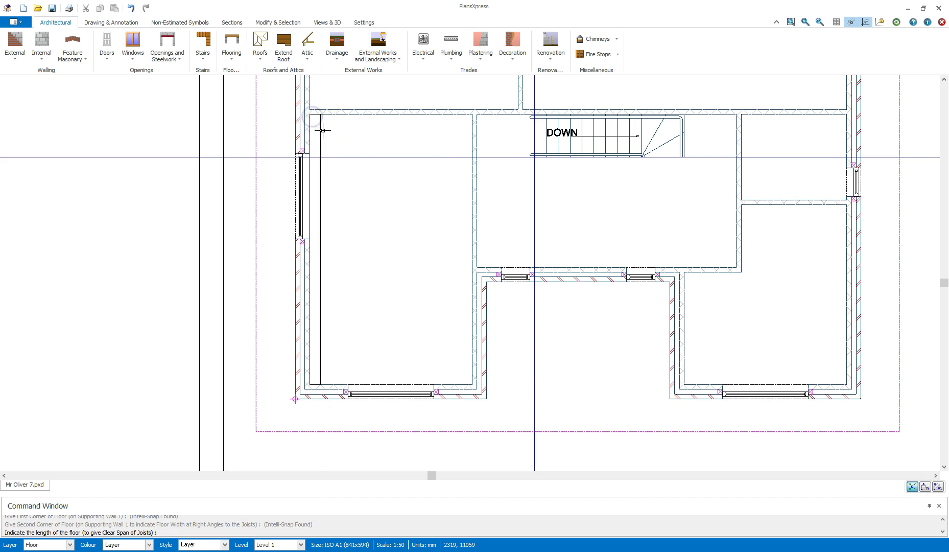
{"action": "left_click", "coordinate": [466, 138]}
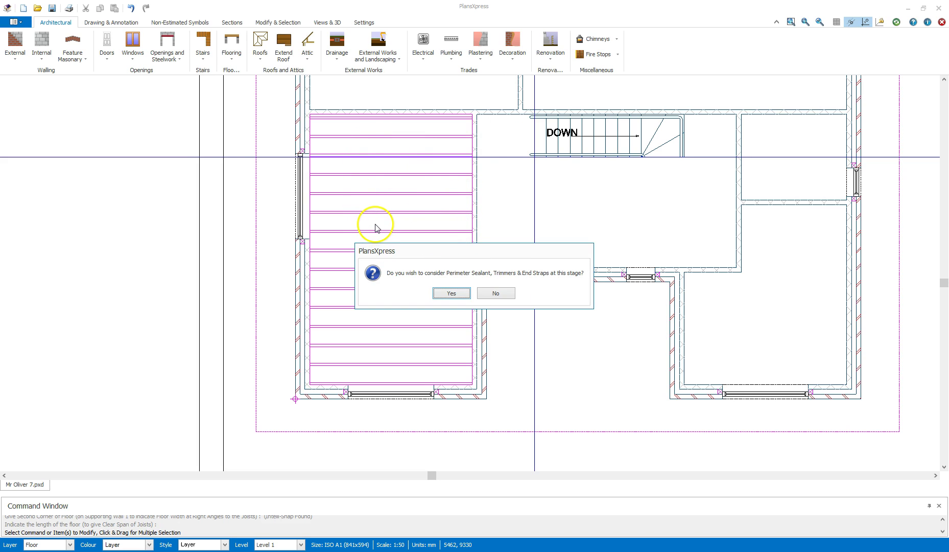
{"action": "left_click", "coordinate": [492, 294]}
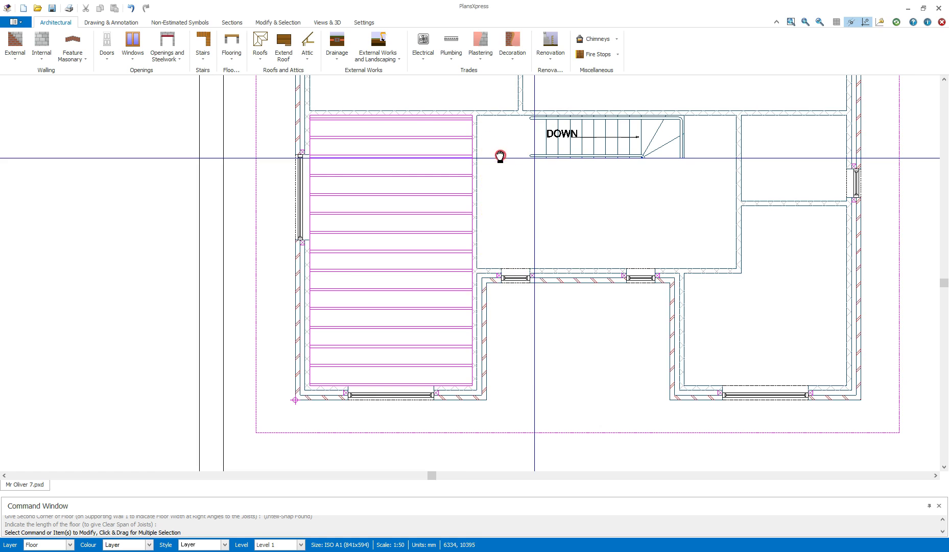
Lay a joist floor across the top-left room, declining perimeter sealant
{"action": "middle_click_drag", "start_coordinate": [501, 157], "coordinate": [455, 364]}
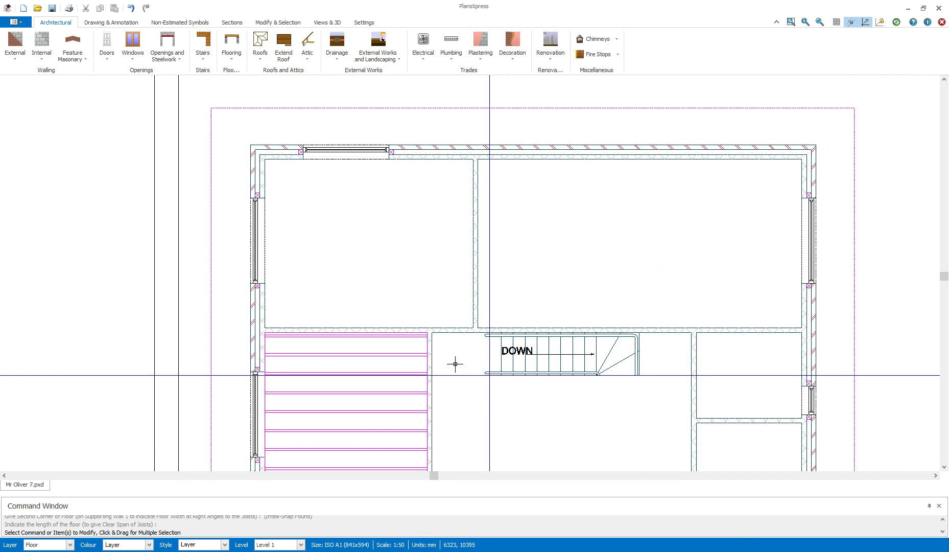
{"action": "right_click", "coordinate": [357, 186]}
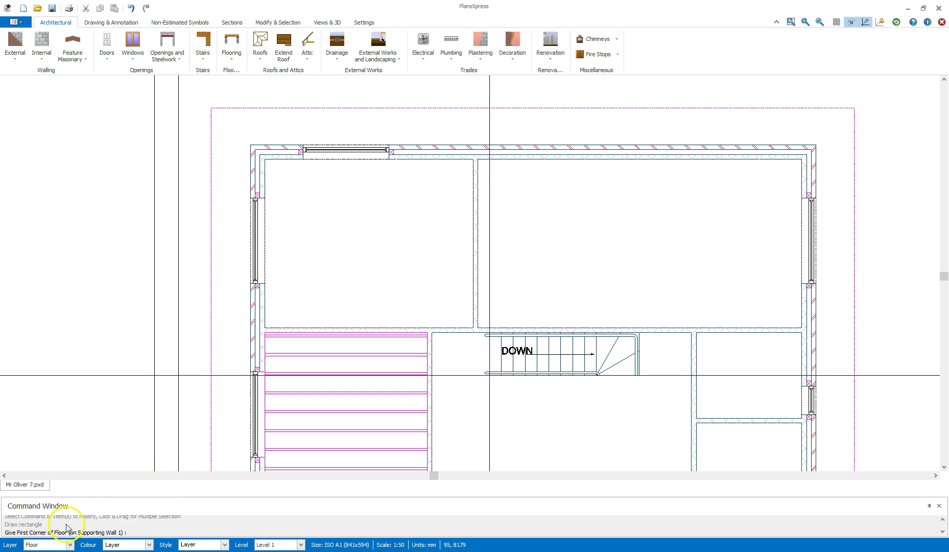
{"action": "left_click", "coordinate": [267, 161]}
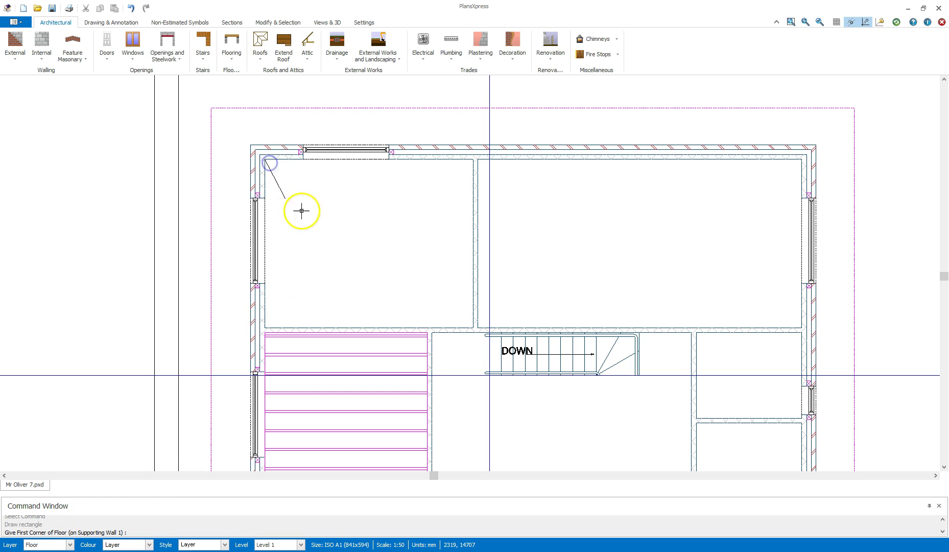
{"action": "left_click", "coordinate": [431, 314]}
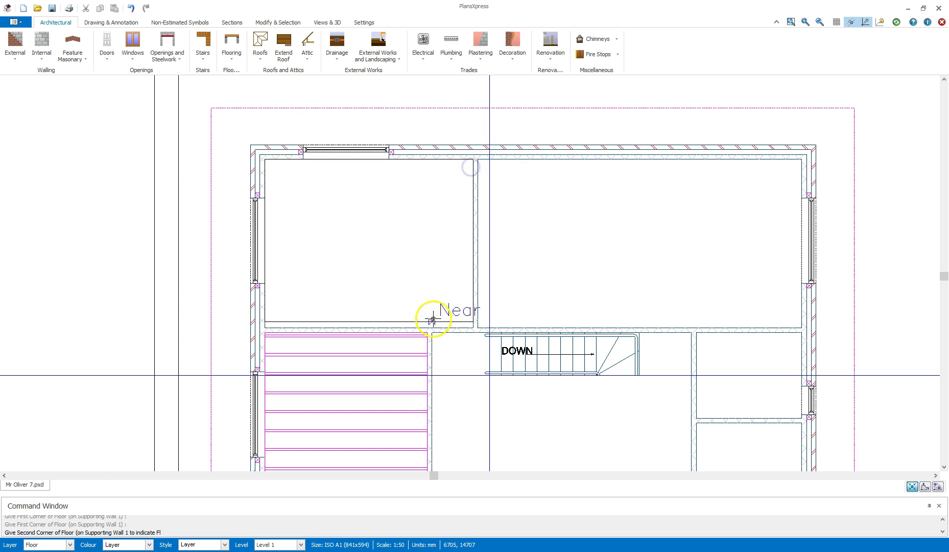
{"action": "left_click", "coordinate": [439, 322]}
{"action": "left_click", "coordinate": [512, 297]}
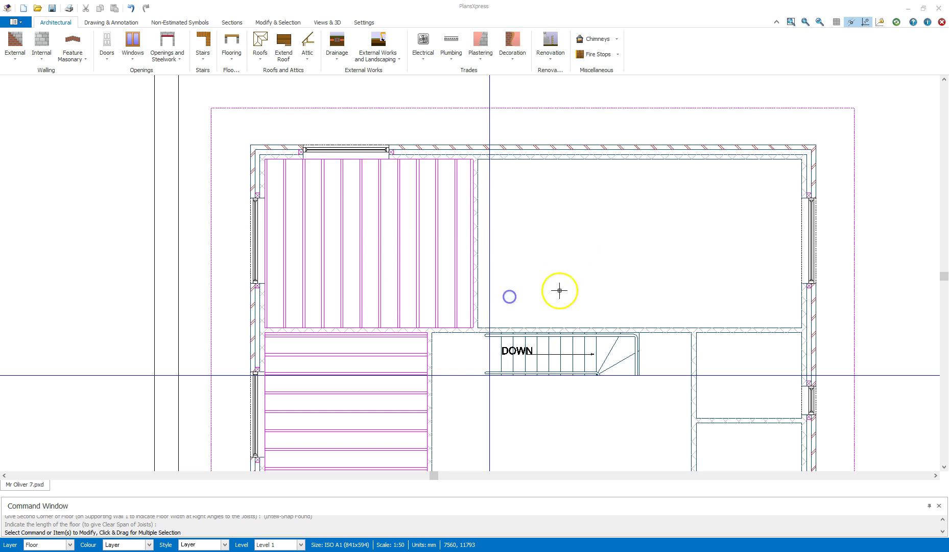
Lay a joist floor from the top wall to the top-right corner, length to the middle wall, declining sealant
{"action": "key", "text": "Return"}
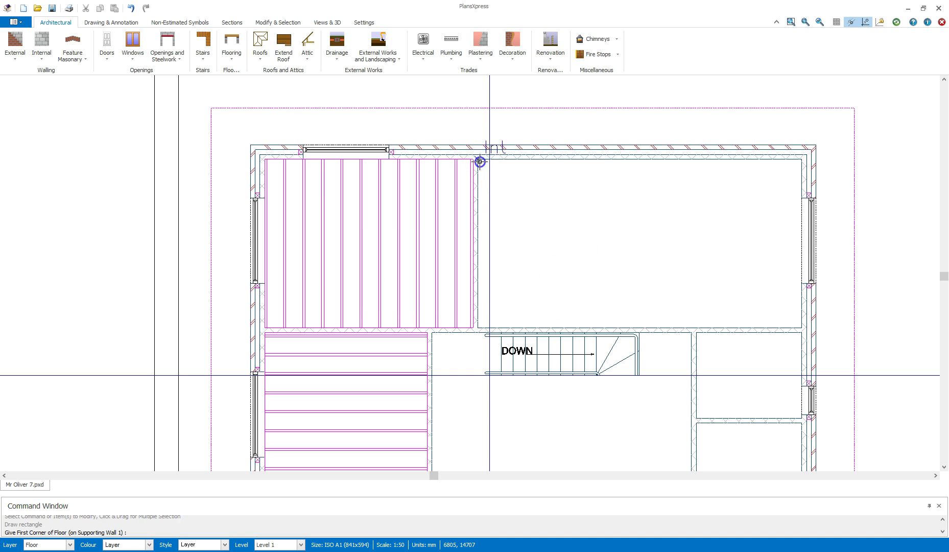
{"action": "left_click", "coordinate": [480, 162]}
{"action": "left_click", "coordinate": [796, 162]}
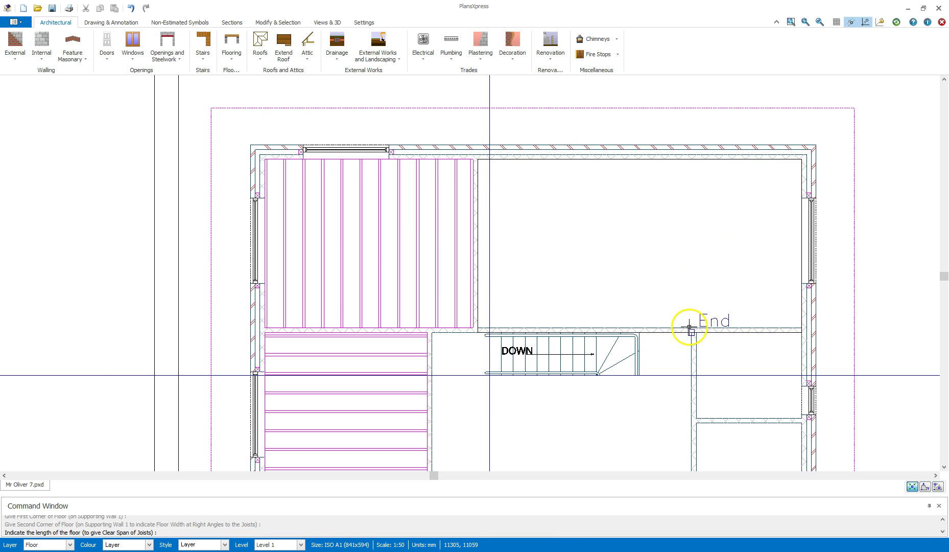
{"action": "scroll", "coordinate": [690, 326], "scroll_direction": "up", "scroll_amount": 4}
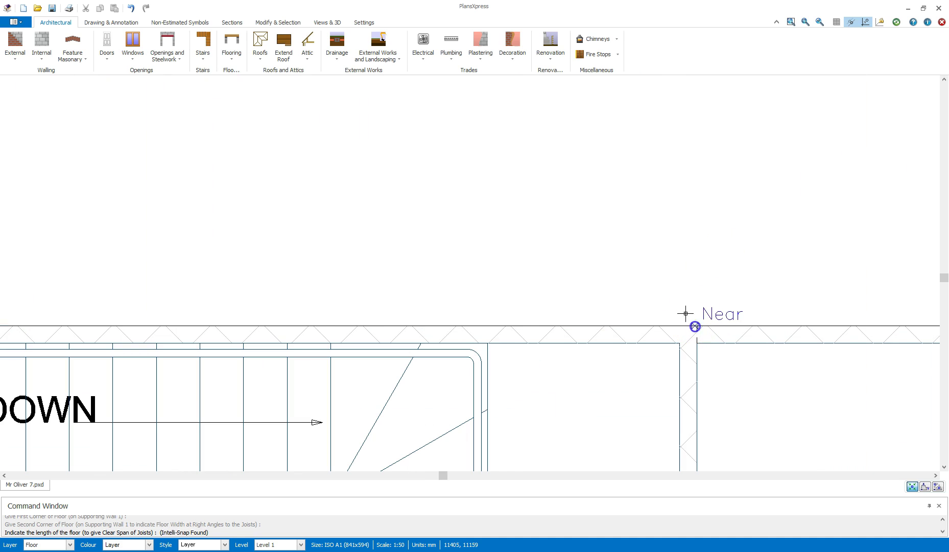
{"action": "left_click", "coordinate": [685, 313]}
{"action": "left_click", "coordinate": [503, 295]}
{"action": "scroll", "coordinate": [518, 301], "scroll_direction": "down", "scroll_amount": 2}
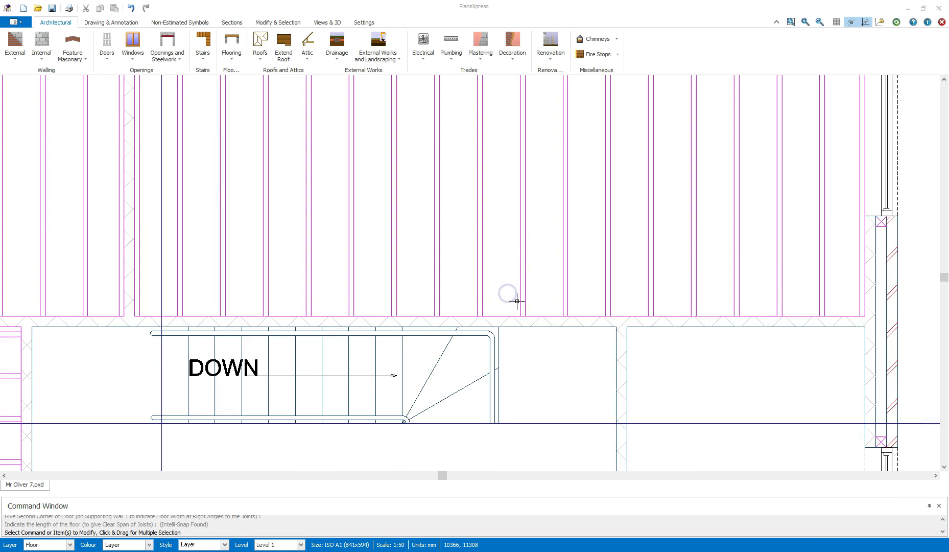
{"action": "scroll", "coordinate": [518, 302], "scroll_direction": "down", "scroll_amount": 3}
{"action": "scroll", "coordinate": [513, 284], "scroll_direction": "up", "scroll_amount": 3}
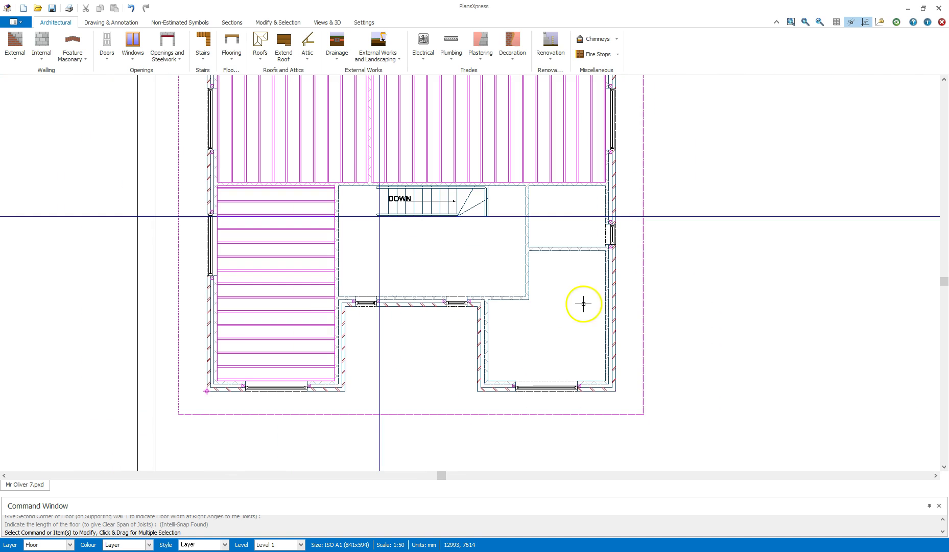
Lay a joist floor from the right wall's midpoint down to the room's bottom, then set its length
{"action": "right_click", "coordinate": [591, 306]}
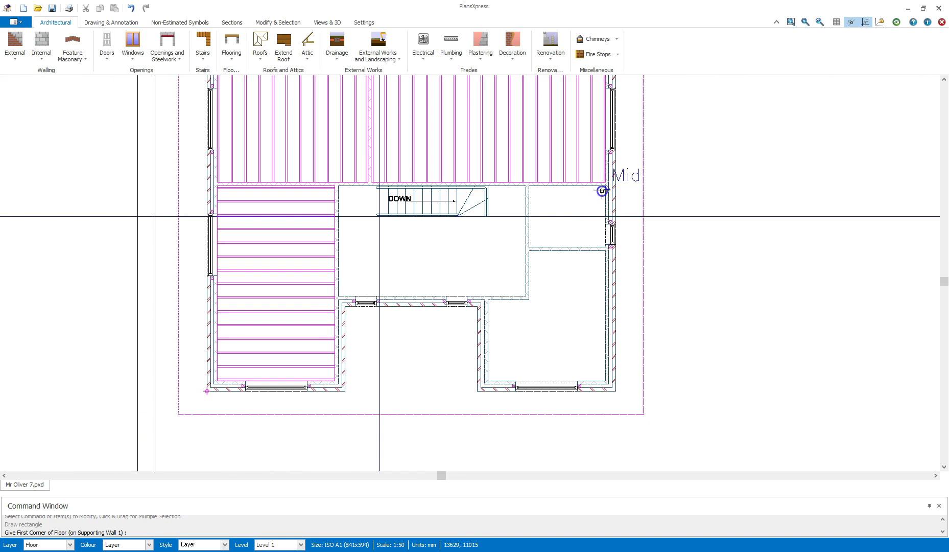
{"action": "left_click", "coordinate": [602, 190]}
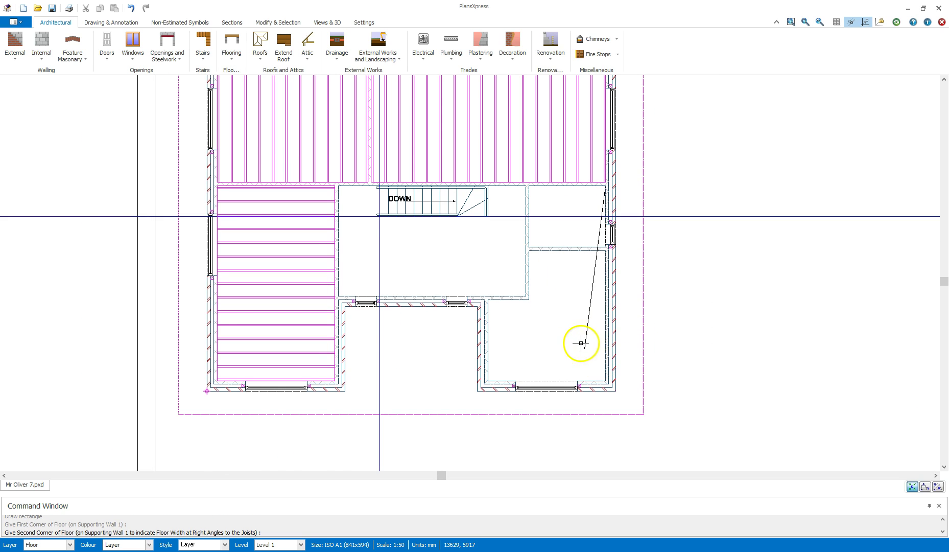
{"action": "left_click", "coordinate": [604, 376]}
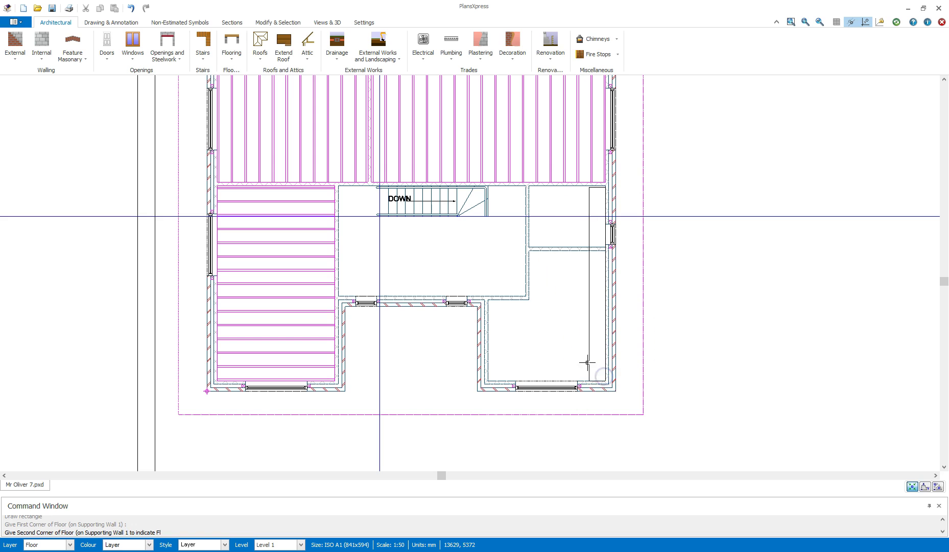
{"action": "left_click", "coordinate": [492, 348]}
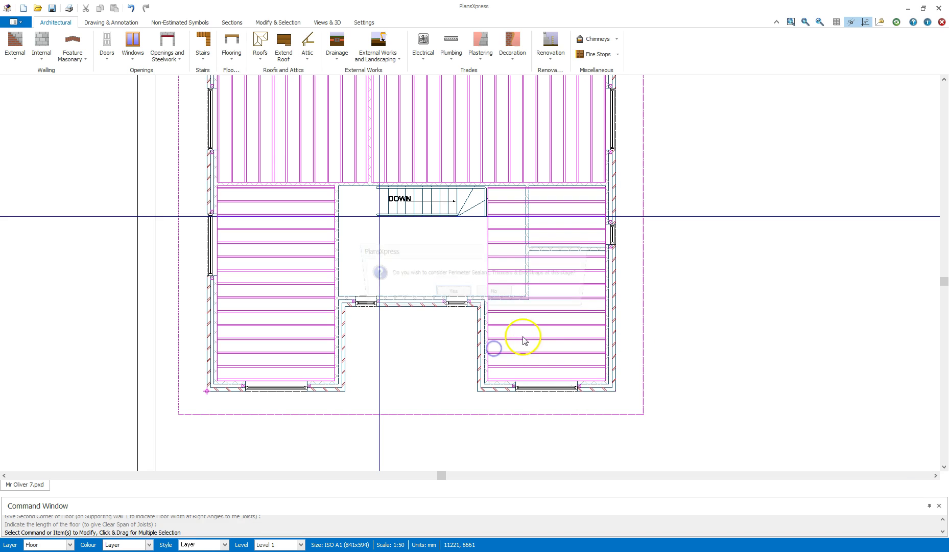
Decline sealant, then stretch the right-hand floor's left corner to the stairwell edge
{"action": "left_click", "coordinate": [497, 293]}
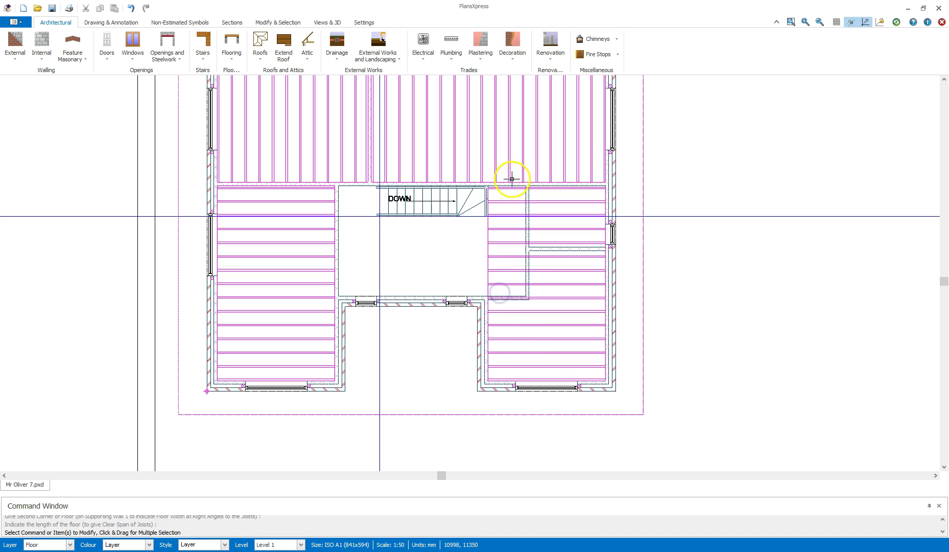
{"action": "scroll", "coordinate": [513, 161], "scroll_direction": "up", "scroll_amount": 2}
{"action": "scroll", "coordinate": [514, 188], "scroll_direction": "up", "scroll_amount": 2}
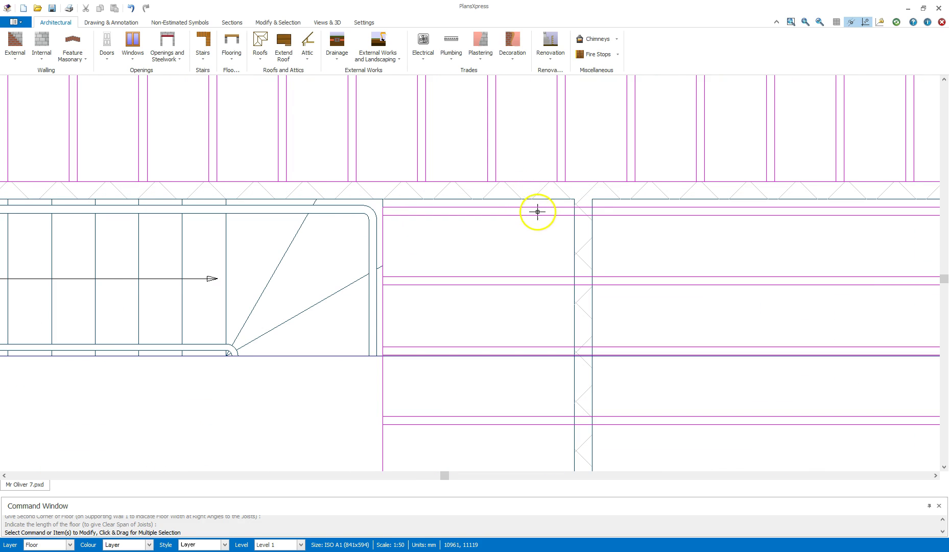
{"action": "left_click", "coordinate": [539, 218]}
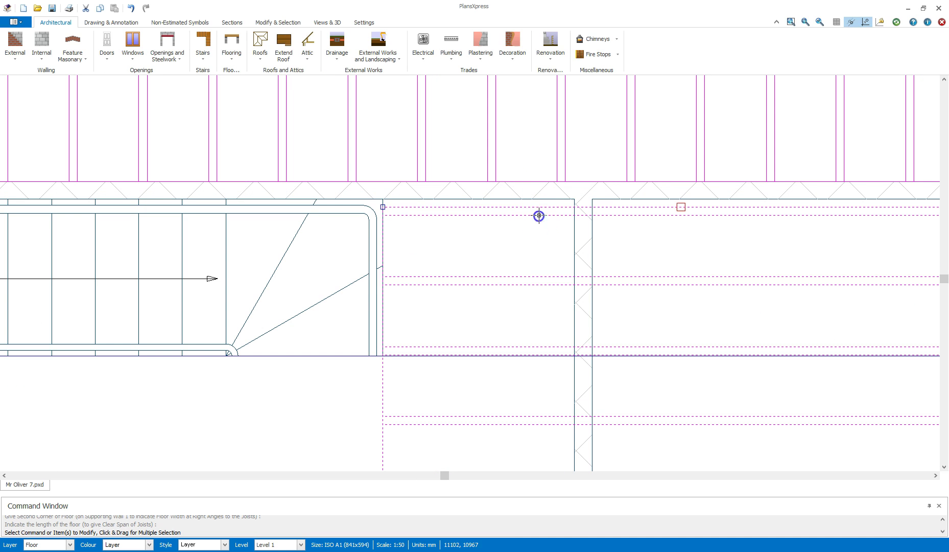
{"action": "left_click", "coordinate": [384, 209]}
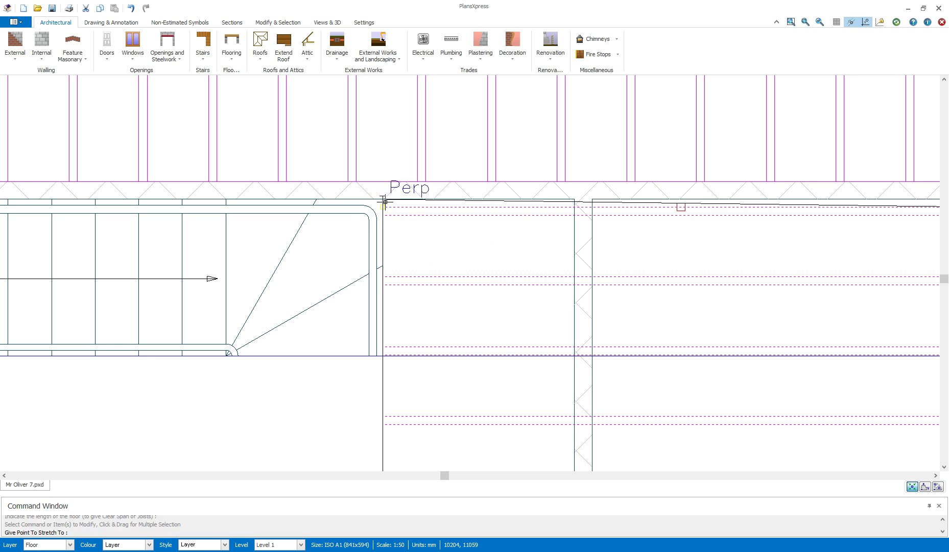
{"action": "left_click", "coordinate": [384, 201]}
Stretch the floor's right corner out to the outer right wall and recentre the plan
{"action": "scroll", "coordinate": [515, 240], "scroll_direction": "down", "scroll_amount": 2}
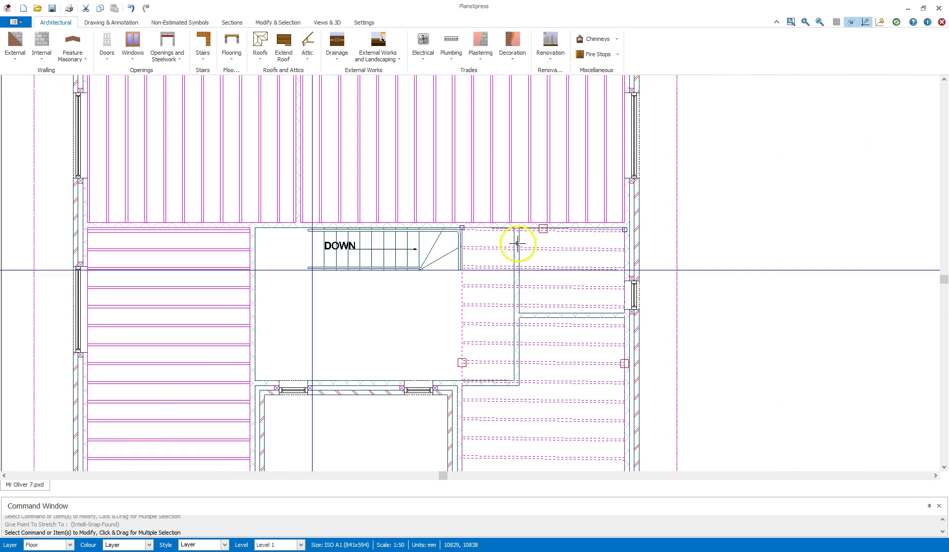
{"action": "scroll", "coordinate": [515, 238], "scroll_direction": "up", "scroll_amount": 2}
{"action": "scroll", "coordinate": [632, 229], "scroll_direction": "up", "scroll_amount": 2}
{"action": "left_click", "coordinate": [621, 229]}
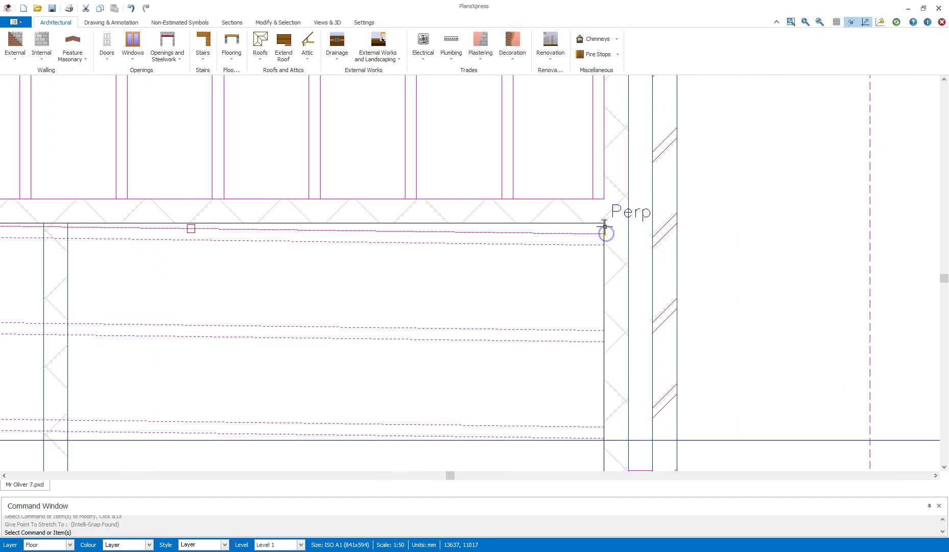
{"action": "left_click", "coordinate": [605, 226]}
{"action": "scroll", "coordinate": [525, 263], "scroll_direction": "down", "scroll_amount": 4}
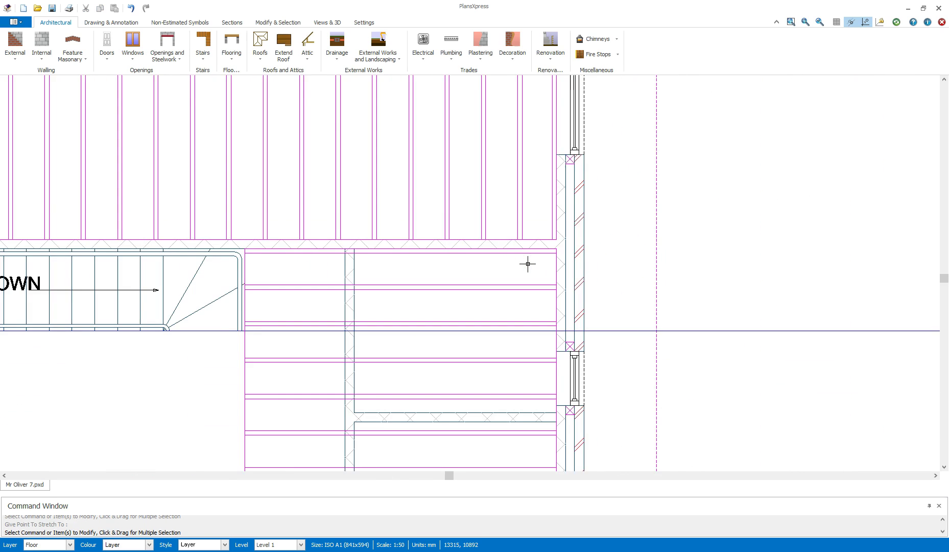
{"action": "middle_click_drag", "start_coordinate": [388, 308], "coordinate": [537, 284]}
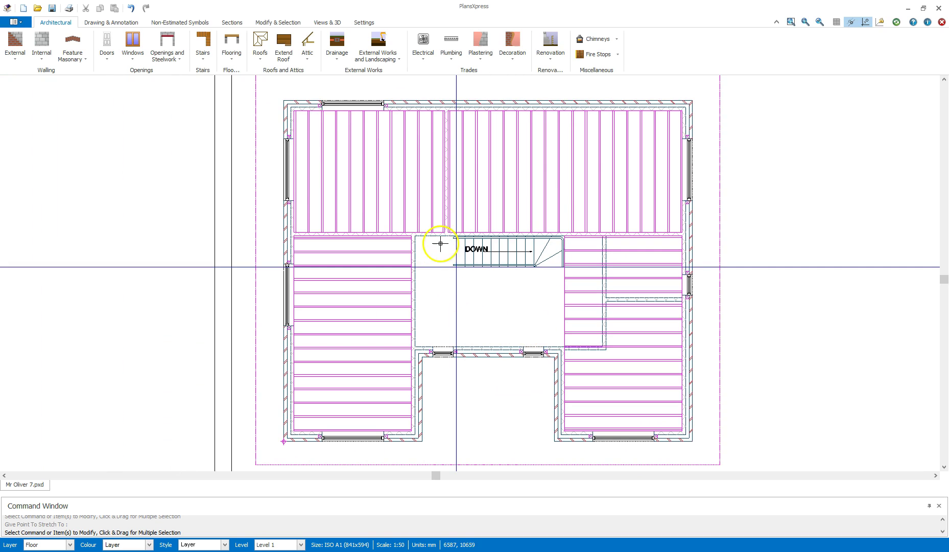
Fill the landing strip with joists from its bottom-left corner up to the stair edge, declining the prompt
{"action": "left_click", "coordinate": [445, 296]}
{"action": "scroll", "coordinate": [456, 335], "scroll_direction": "up", "scroll_amount": 2}
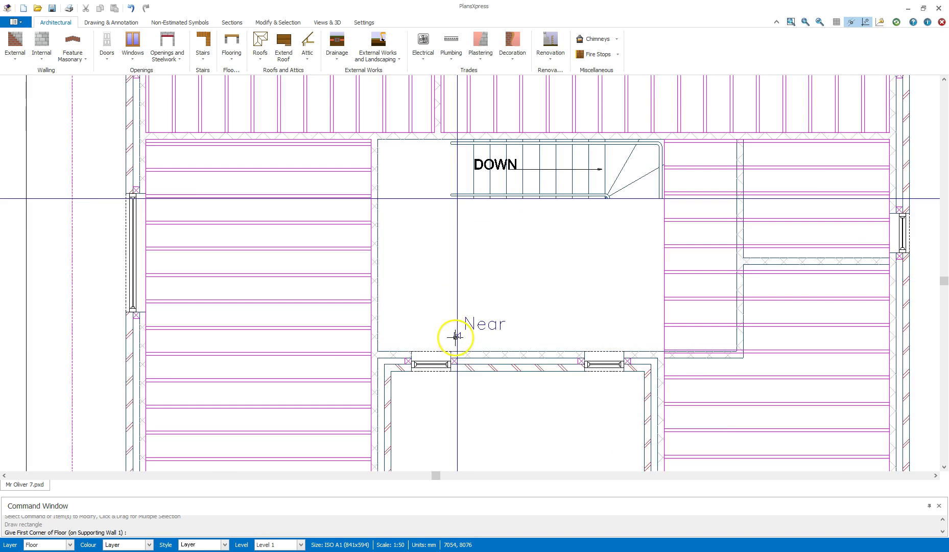
{"action": "scroll", "coordinate": [457, 337], "scroll_direction": "up", "scroll_amount": 2}
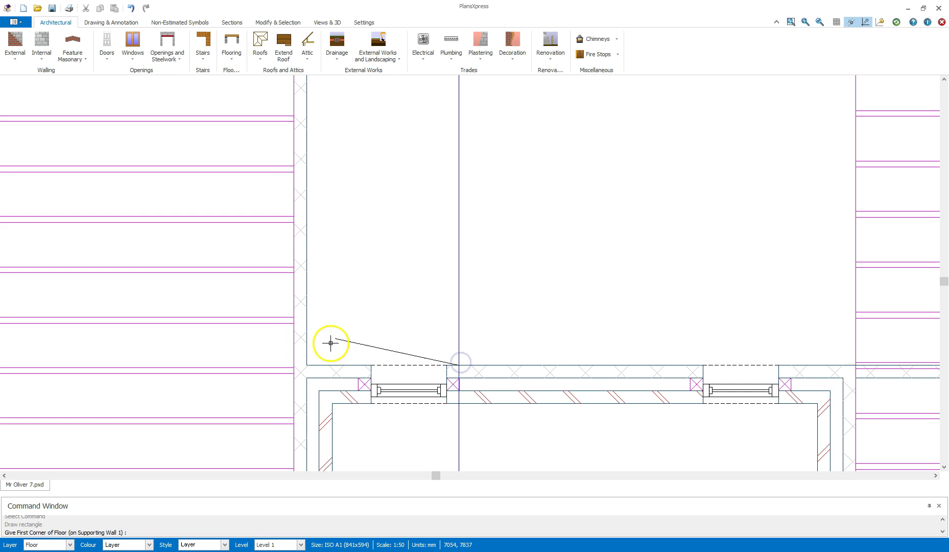
{"action": "left_click", "coordinate": [309, 362]}
{"action": "scroll", "coordinate": [311, 363], "scroll_direction": "down", "scroll_amount": 2}
{"action": "scroll", "coordinate": [322, 263], "scroll_direction": "down", "scroll_amount": 1}
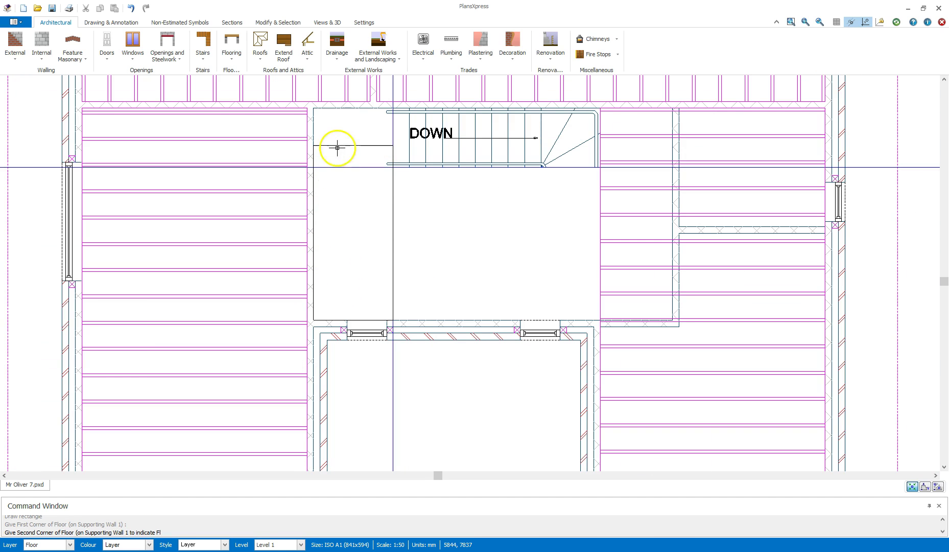
{"action": "left_click", "coordinate": [344, 114]}
{"action": "left_click", "coordinate": [344, 203]}
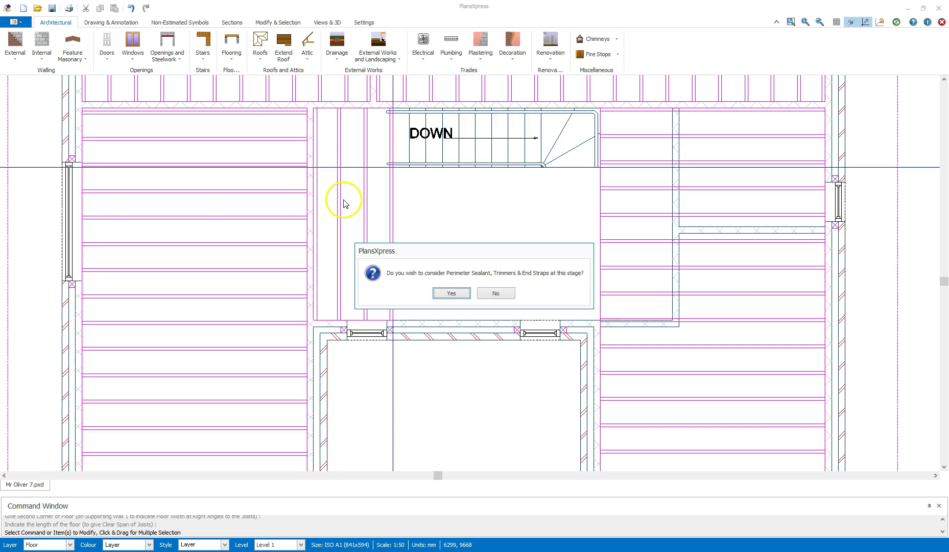
{"action": "left_click", "coordinate": [494, 294]}
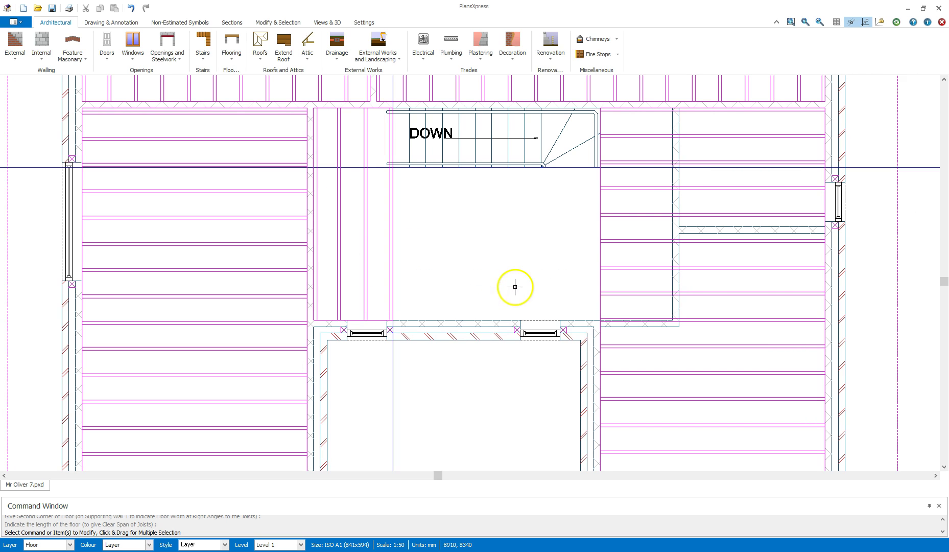
Add another joist floor from the wall end along the supporting wall to fill the landing area
{"action": "key", "text": "Return"}
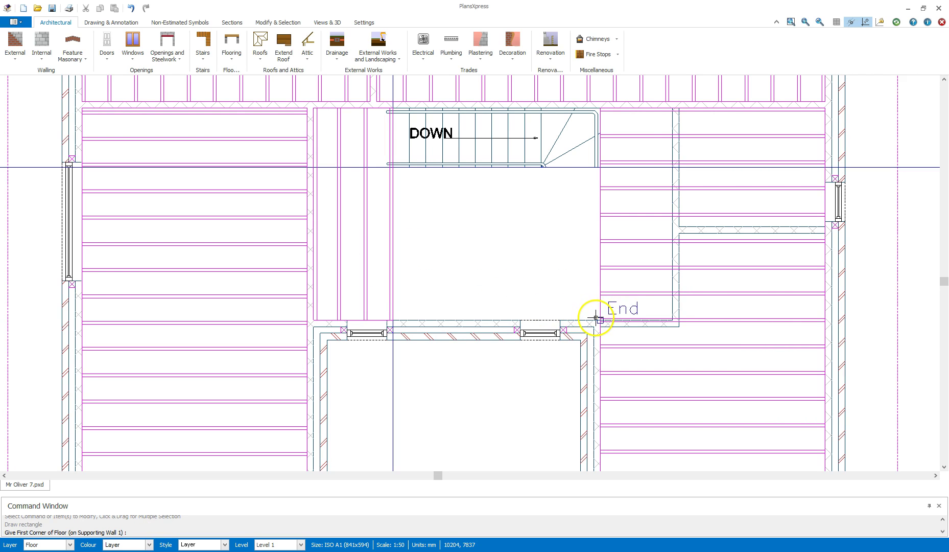
{"action": "scroll", "coordinate": [596, 318], "scroll_direction": "up", "scroll_amount": 4}
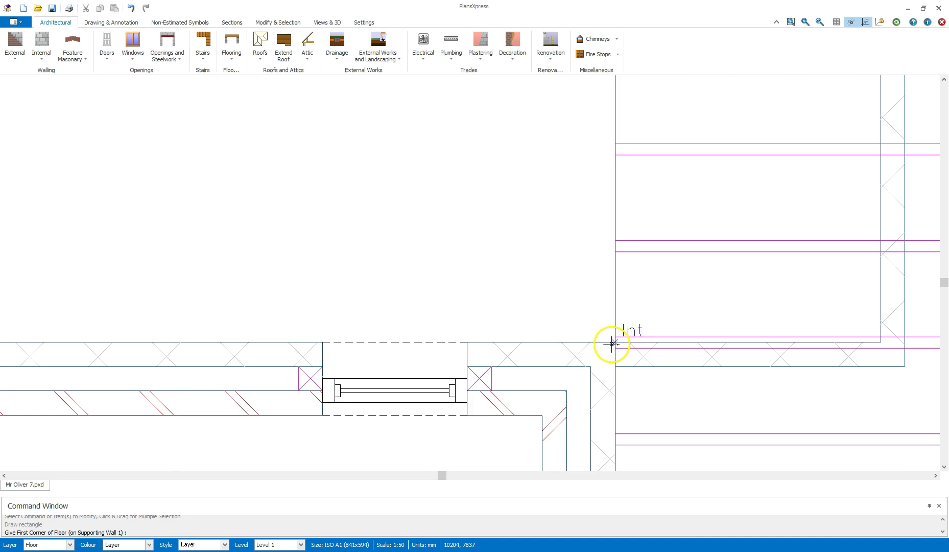
{"action": "left_click", "coordinate": [612, 342]}
{"action": "scroll", "coordinate": [519, 280], "scroll_direction": "down", "scroll_amount": 3}
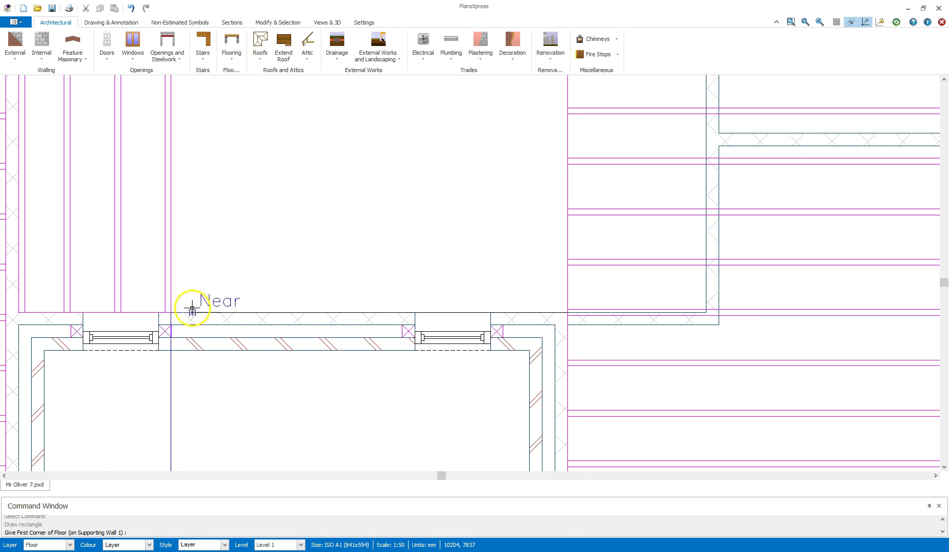
{"action": "left_click", "coordinate": [171, 313]}
{"action": "scroll", "coordinate": [263, 212], "scroll_direction": "down", "scroll_amount": 3}
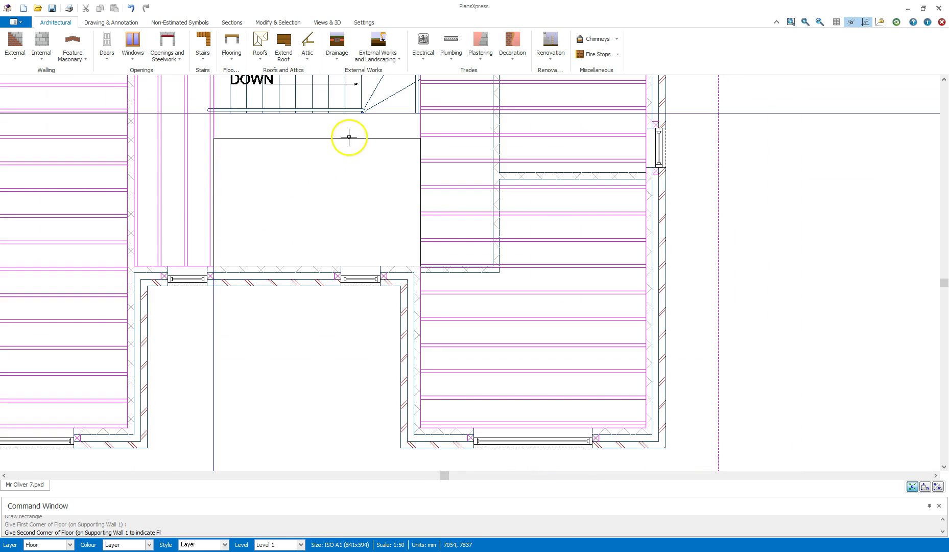
{"action": "scroll", "coordinate": [383, 115], "scroll_direction": "up", "scroll_amount": 3}
{"action": "left_click", "coordinate": [388, 116]}
{"action": "left_click", "coordinate": [393, 107]}
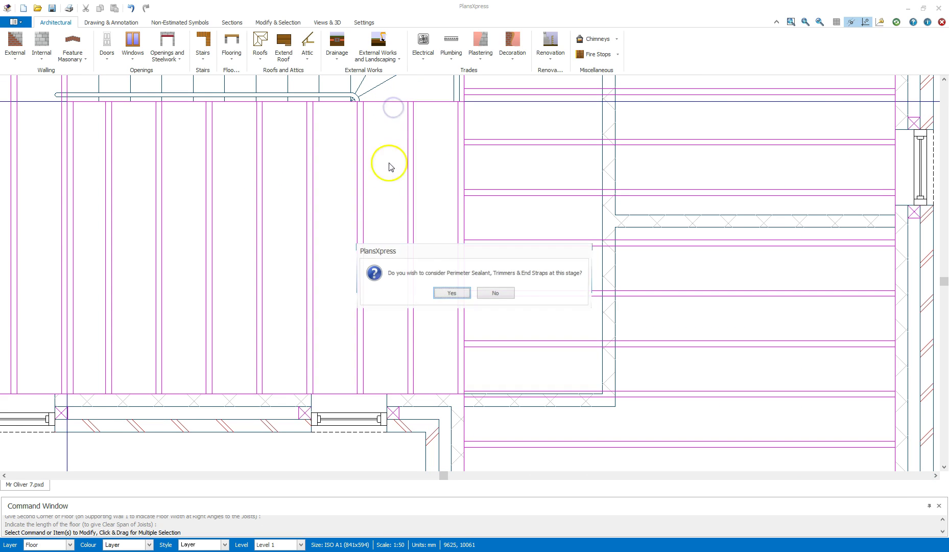
Accept both perimeter sealant prompts for the landing floor section
{"action": "left_click", "coordinate": [444, 297]}
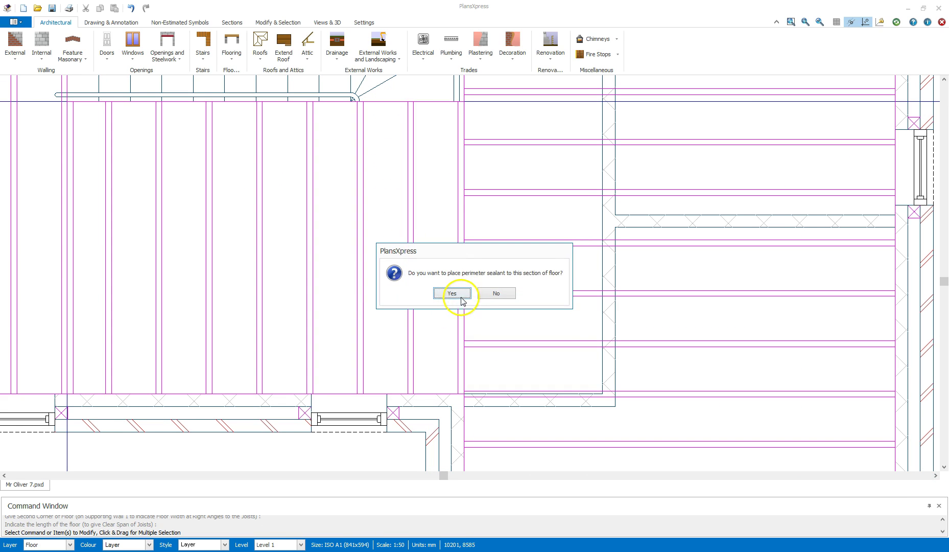
{"action": "left_click", "coordinate": [452, 293]}
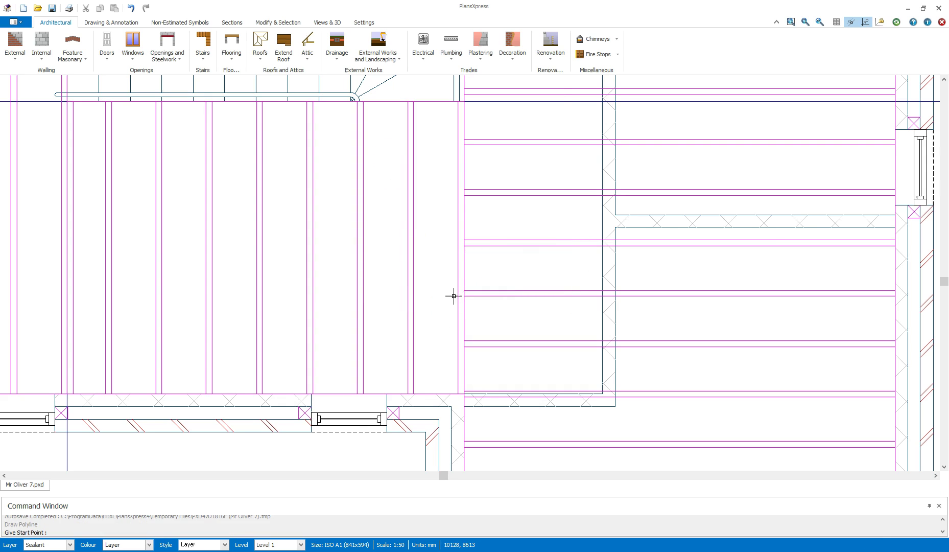
{"action": "scroll", "coordinate": [408, 271], "scroll_direction": "down", "scroll_amount": 3}
{"action": "scroll", "coordinate": [222, 319], "scroll_direction": "up", "scroll_amount": 2}
{"action": "scroll", "coordinate": [481, 313], "scroll_direction": "down", "scroll_amount": 1}
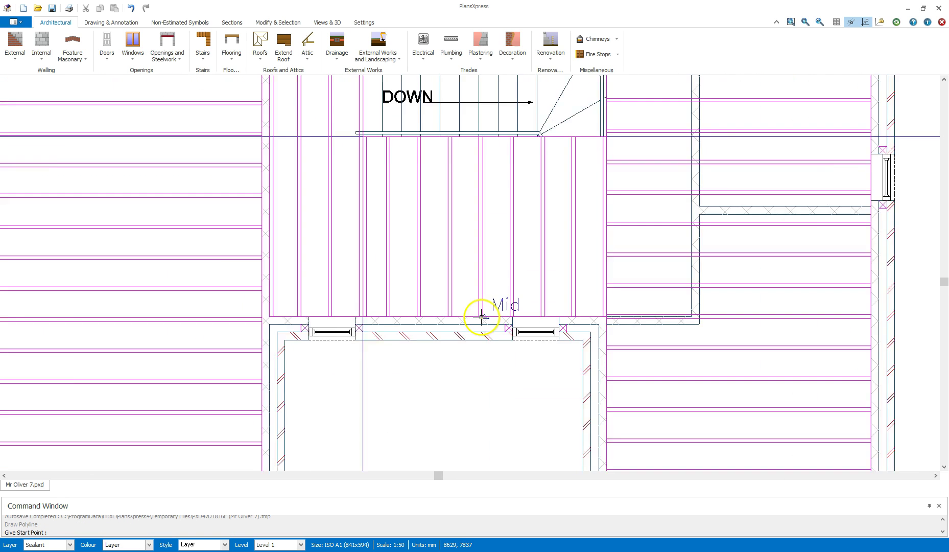
{"action": "scroll", "coordinate": [559, 309], "scroll_direction": "down", "scroll_amount": 1}
{"action": "scroll", "coordinate": [606, 302], "scroll_direction": "up", "scroll_amount": 2}
{"action": "scroll", "coordinate": [606, 302], "scroll_direction": "up", "scroll_amount": 2}
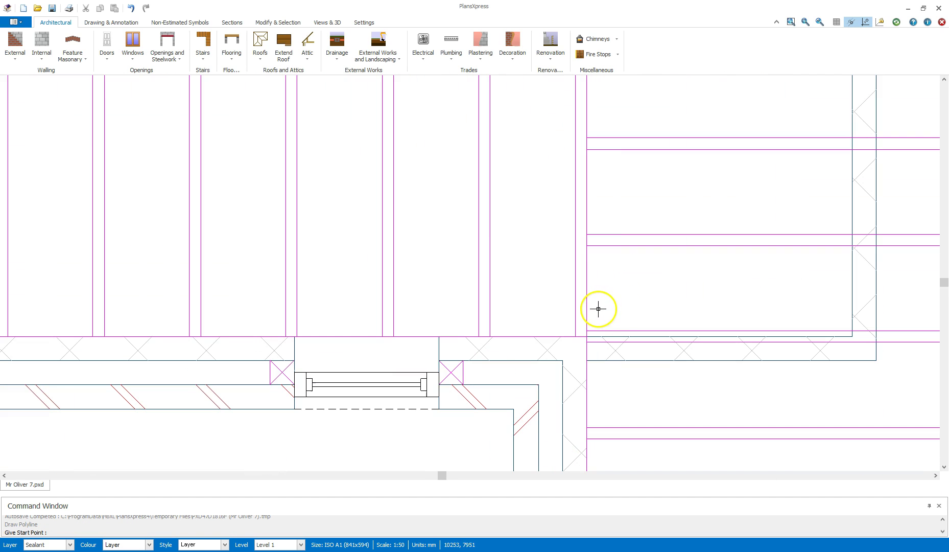
Start the magenta sealant at the wall corner, running along the landing edge, down the wall and to the bottom-left wall
{"action": "left_click", "coordinate": [587, 335]}
{"action": "scroll", "coordinate": [405, 255], "scroll_direction": "down", "scroll_amount": 1}
{"action": "scroll", "coordinate": [214, 271], "scroll_direction": "down", "scroll_amount": 2}
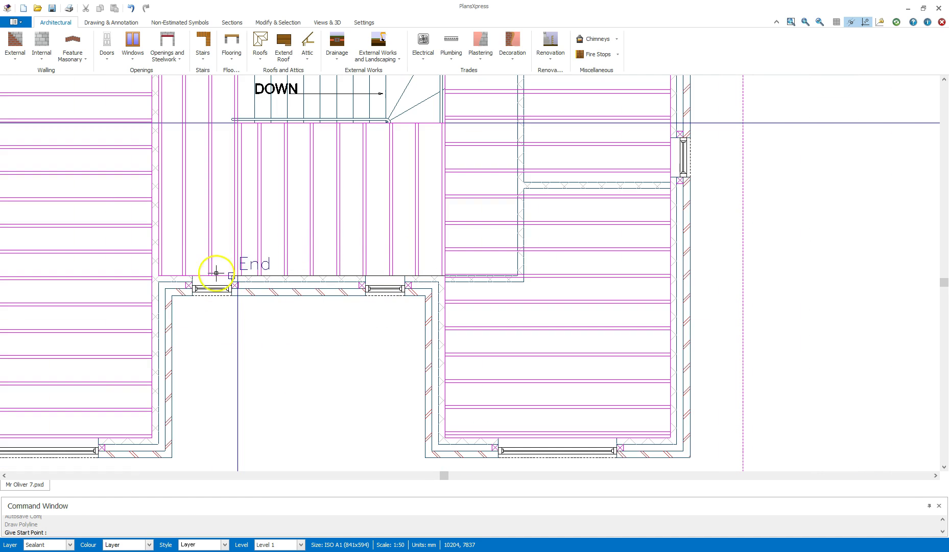
{"action": "left_click", "coordinate": [151, 275]}
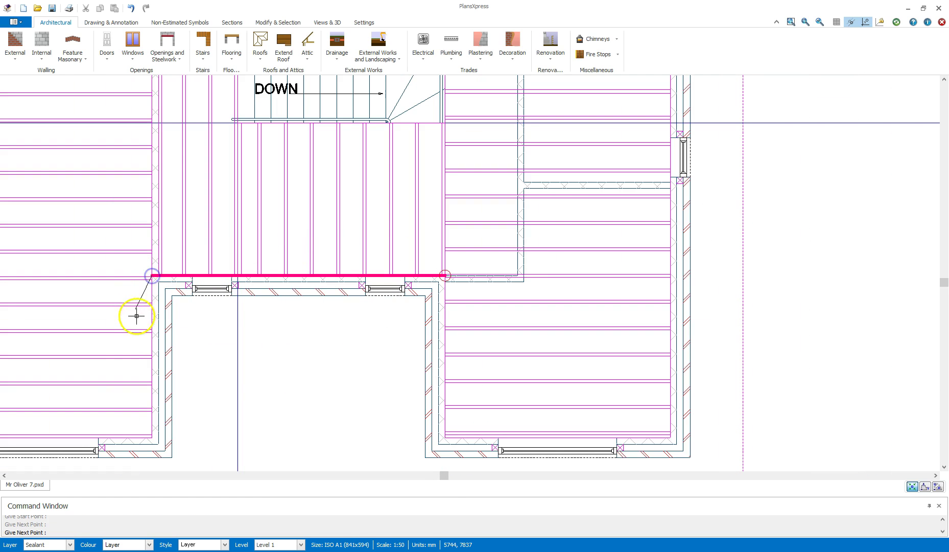
{"action": "left_click", "coordinate": [143, 422]}
{"action": "scroll", "coordinate": [130, 403], "scroll_direction": "down", "scroll_amount": 1}
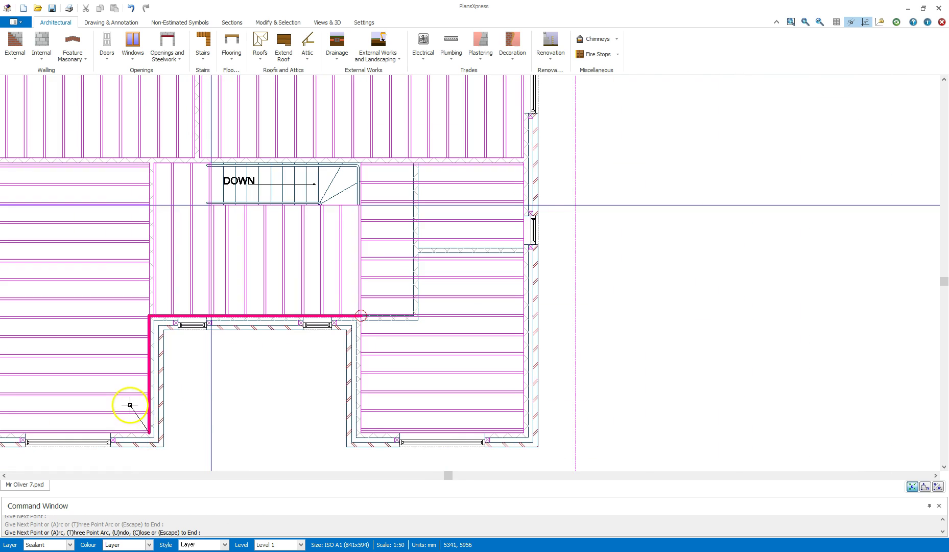
{"action": "middle_click_drag", "start_coordinate": [129, 403], "coordinate": [413, 356]}
{"action": "scroll", "coordinate": [295, 365], "scroll_direction": "up", "scroll_amount": 2}
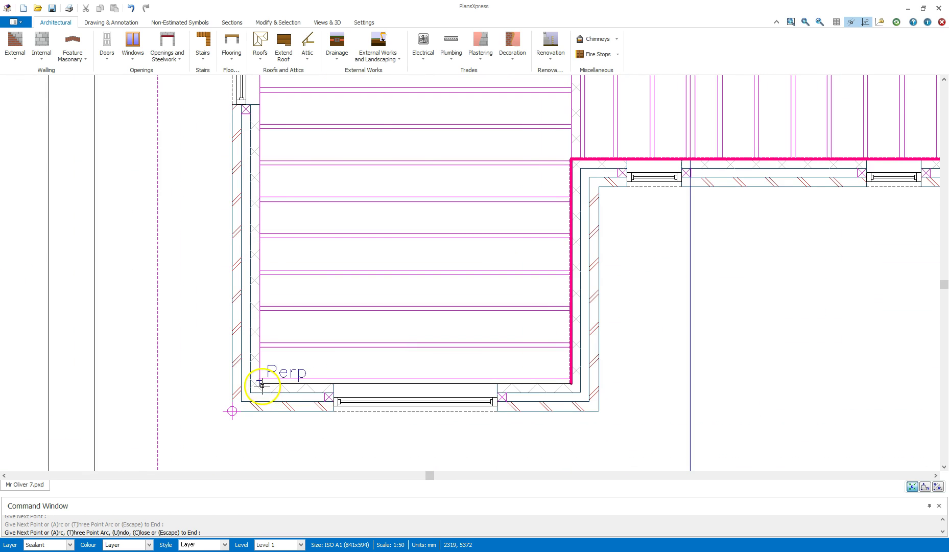
{"action": "left_click", "coordinate": [261, 383]}
{"action": "scroll", "coordinate": [260, 384], "scroll_direction": "down", "scroll_amount": 3}
{"action": "scroll", "coordinate": [271, 134], "scroll_direction": "up", "scroll_amount": 3}
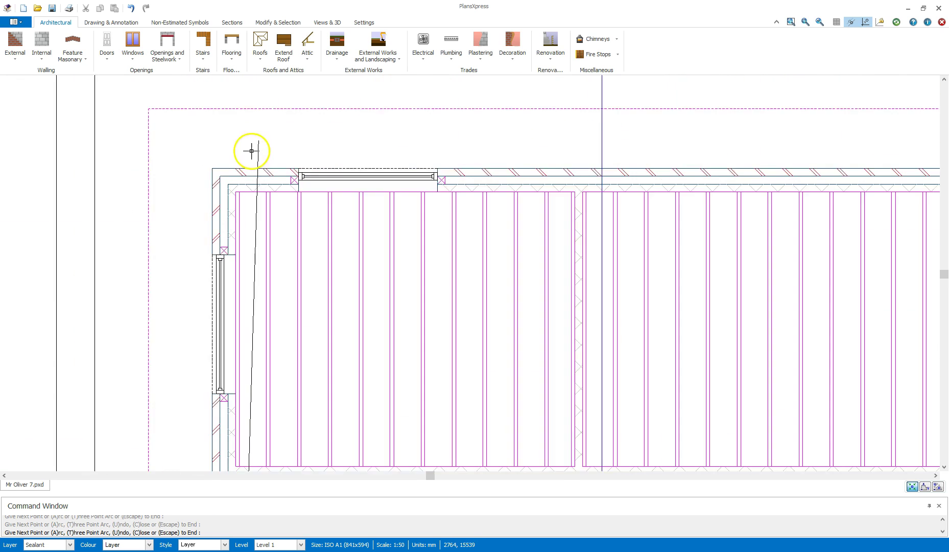
Continue the sealant up to the top-left corner, across the top, down the right side and along the bottom
{"action": "left_click", "coordinate": [234, 199]}
{"action": "scroll", "coordinate": [235, 200], "scroll_direction": "down", "scroll_amount": 3}
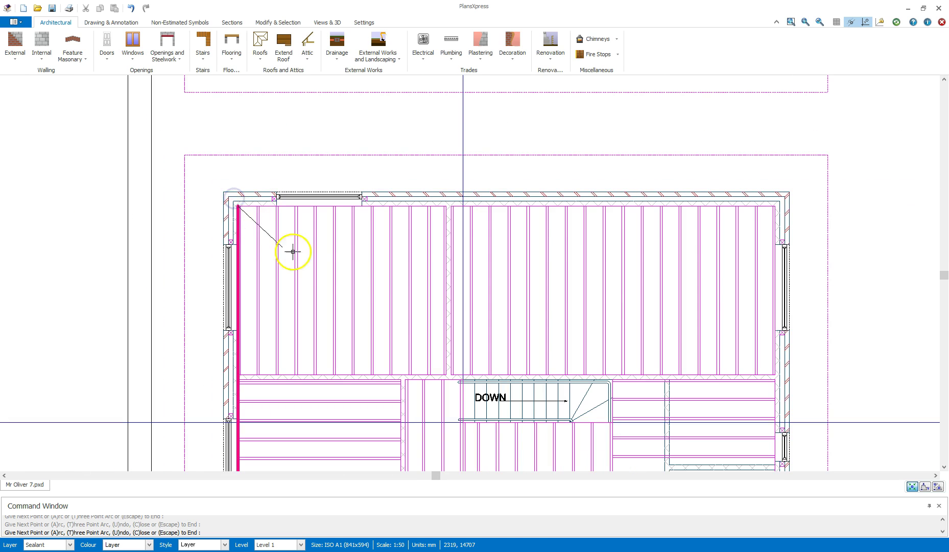
{"action": "scroll", "coordinate": [756, 215], "scroll_direction": "up", "scroll_amount": 4}
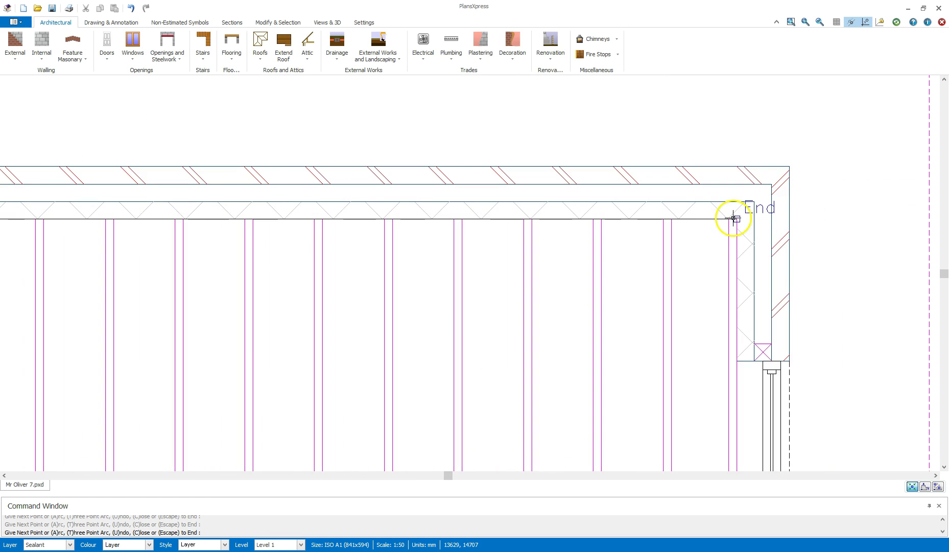
{"action": "left_click", "coordinate": [733, 217]}
{"action": "scroll", "coordinate": [643, 291], "scroll_direction": "down", "scroll_amount": 4}
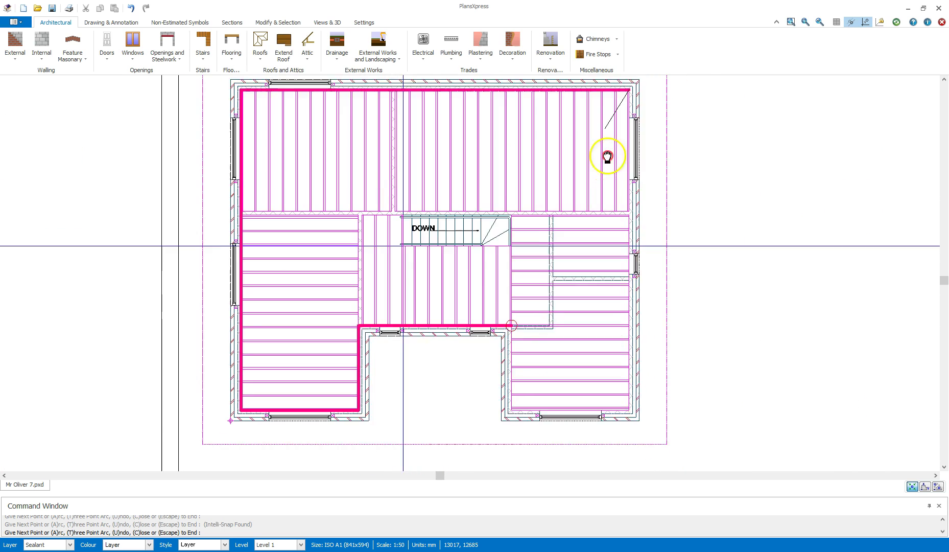
{"action": "middle_click_drag", "start_coordinate": [608, 156], "coordinate": [605, 127]}
{"action": "scroll", "coordinate": [605, 350], "scroll_direction": "up", "scroll_amount": 1}
{"action": "scroll", "coordinate": [647, 392], "scroll_direction": "up", "scroll_amount": 3}
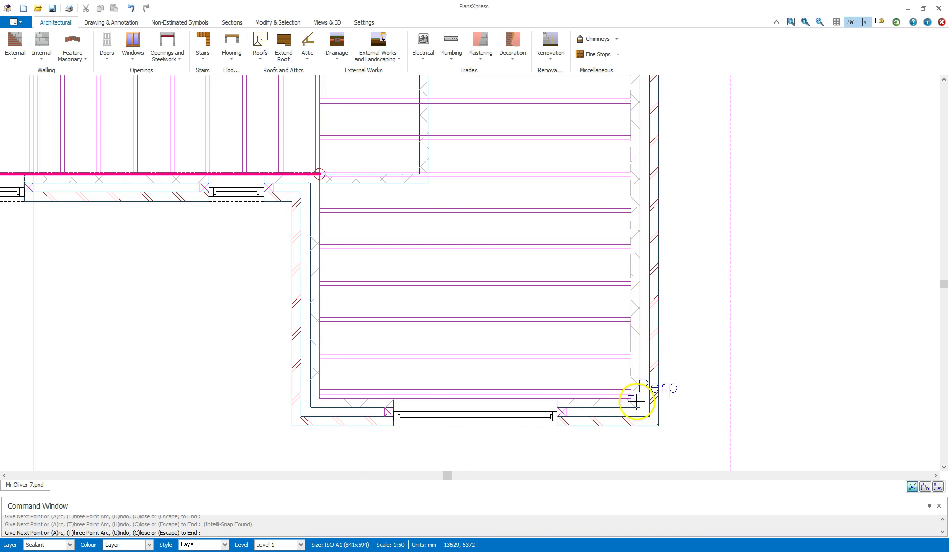
{"action": "left_click", "coordinate": [632, 397]}
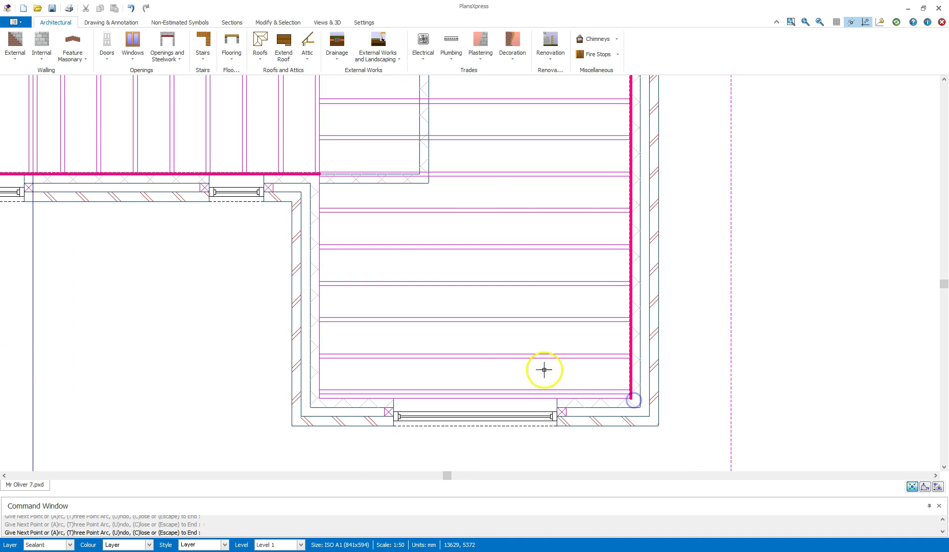
{"action": "left_click", "coordinate": [320, 401]}
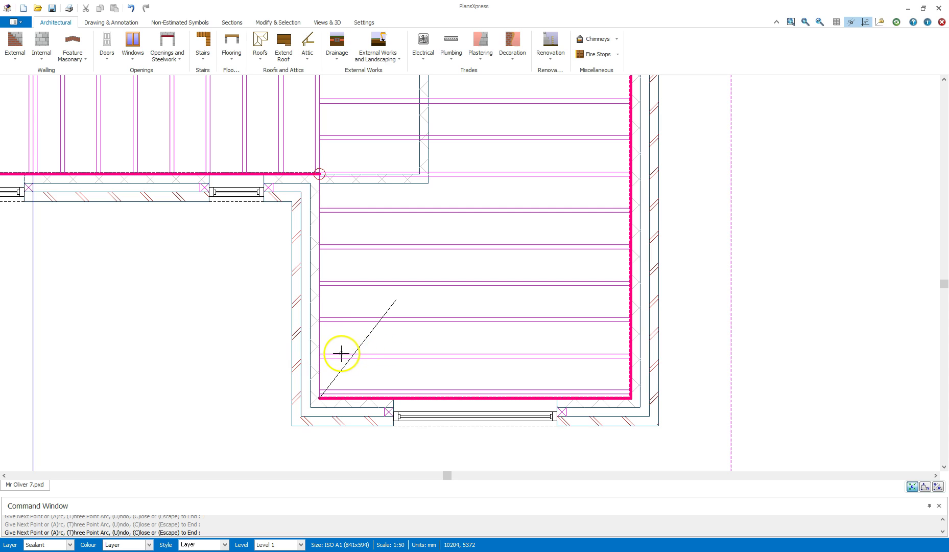
{"action": "left_click", "coordinate": [342, 354]}
{"action": "left_click", "coordinate": [452, 297]}
{"action": "left_click", "coordinate": [151, 205]}
{"action": "left_click", "coordinate": [124, 74]}
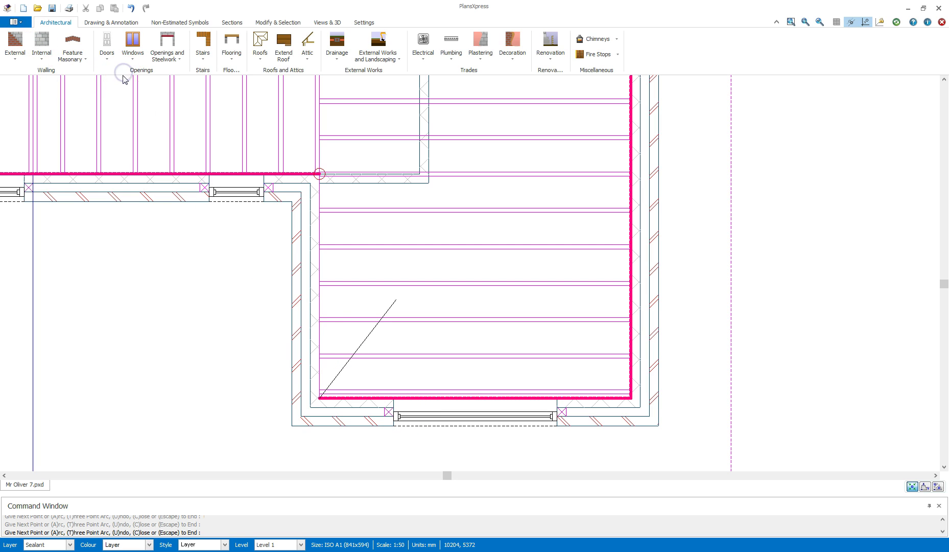